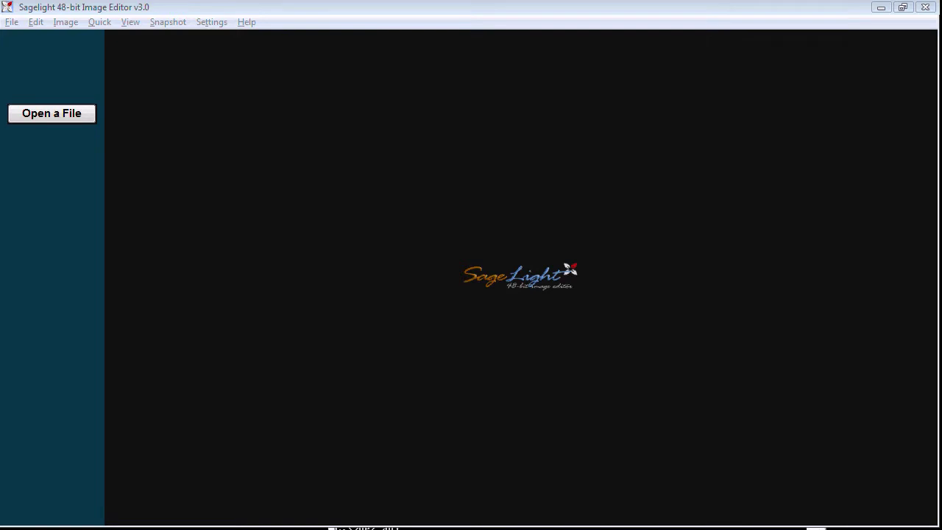
Step: Open the recent image C:\flickr\463820293_7cdeb98f7b-2.jpg
click(12, 22)
mouse_move(100, 87)
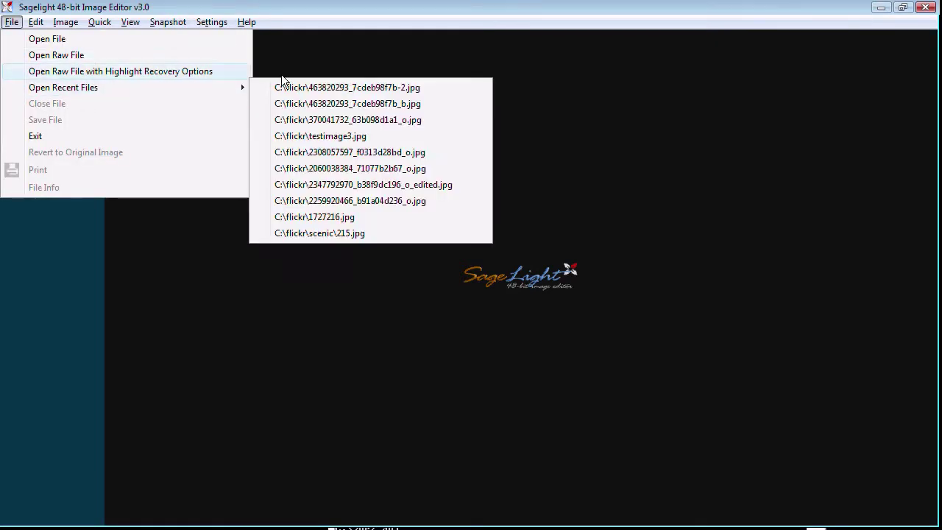
click(287, 89)
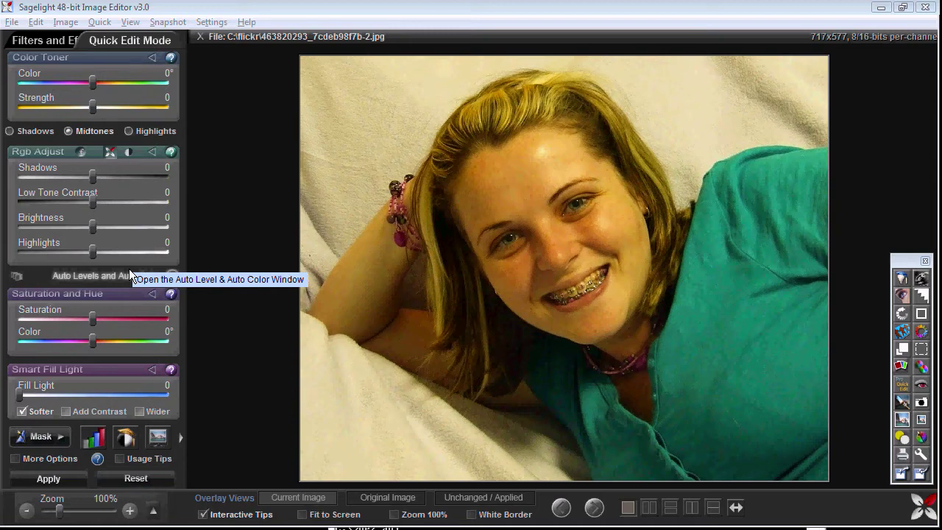
Step: Open the Auto Levels and Auto Color window and position it clear of the photo
click(105, 278)
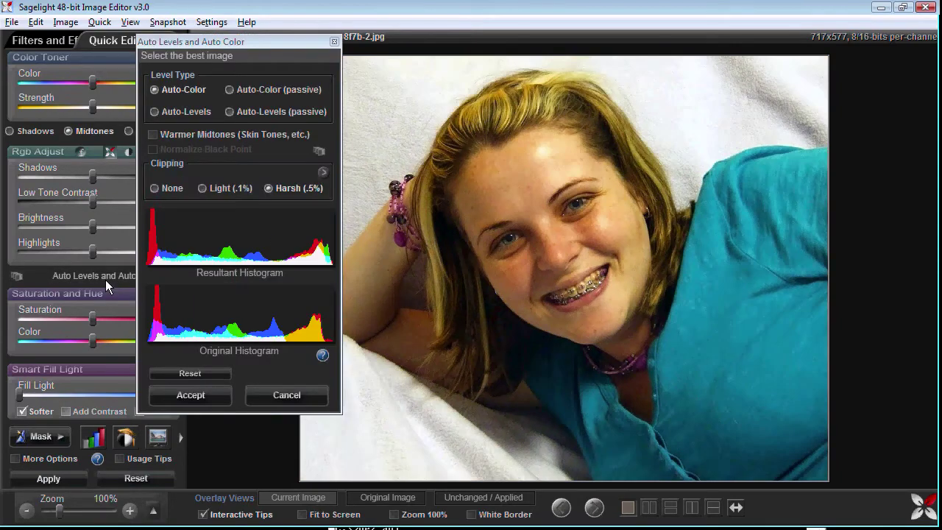
drag(245, 39, 176, 50)
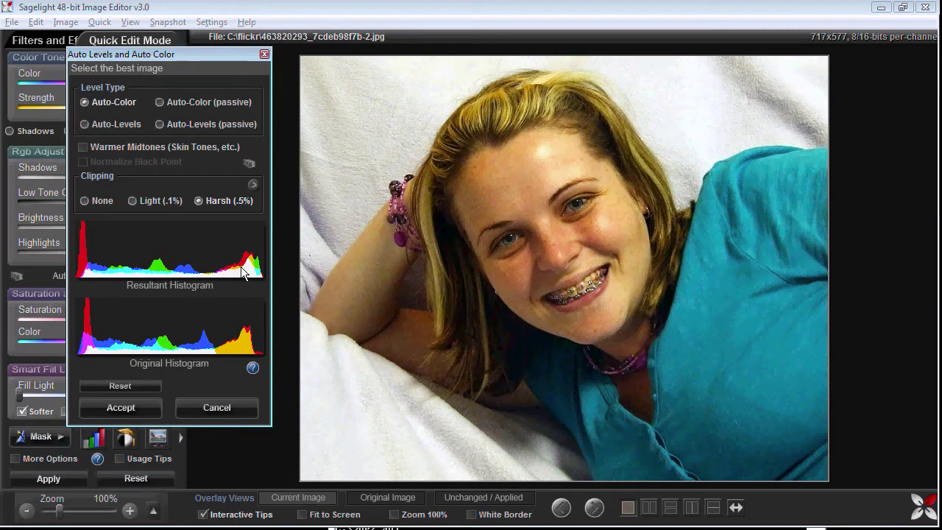
drag(155, 54, 205, 60)
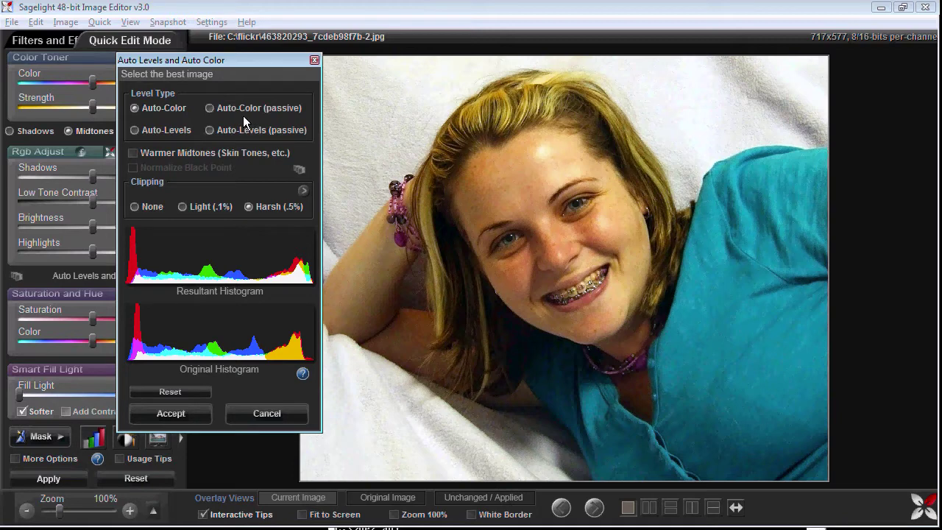
drag(213, 62, 196, 62)
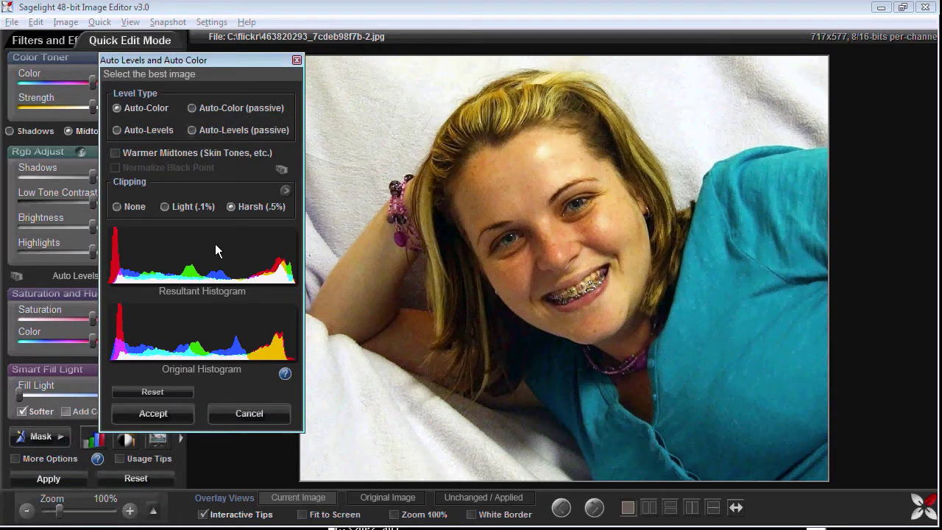
drag(173, 61, 129, 51)
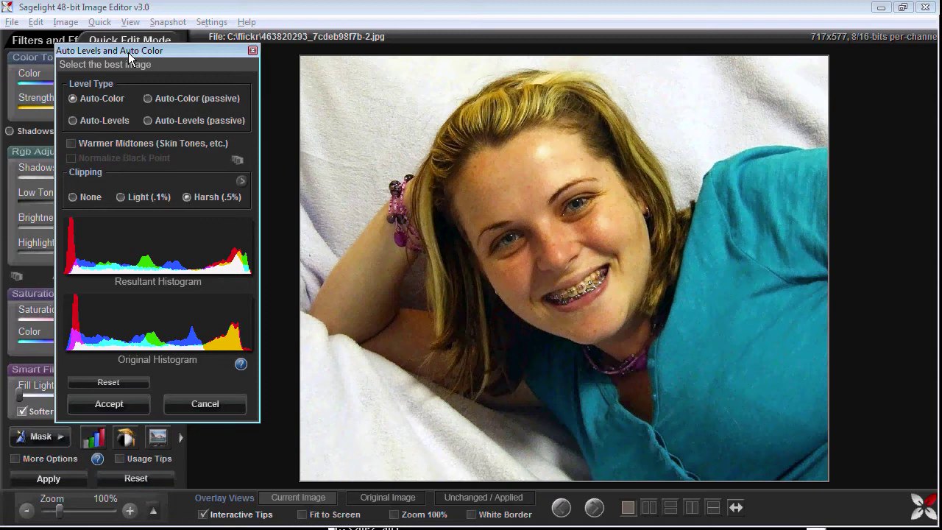
Step: Compare the Auto-Levels, passive and Warmer Midtones options on the photo, ending on Auto-Color with Warmer Midtones off
click(86, 121)
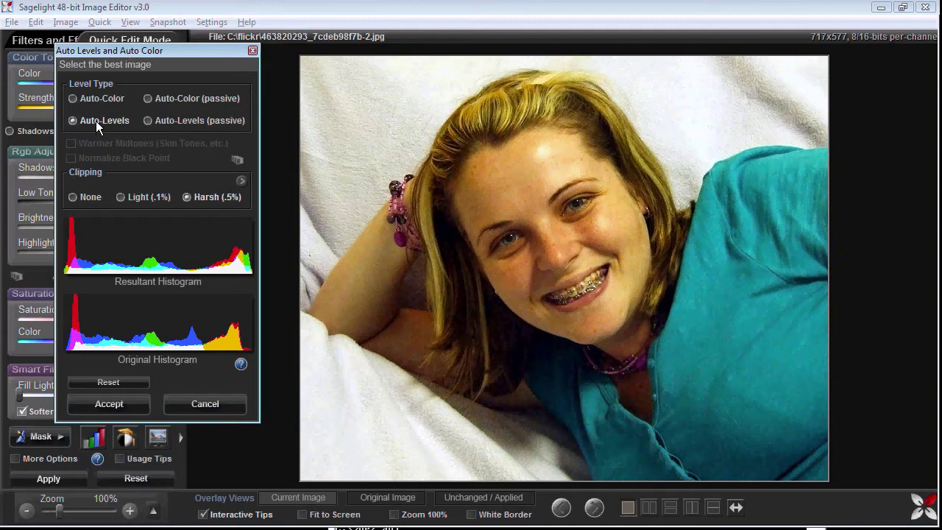
click(179, 118)
click(177, 100)
click(121, 145)
click(151, 120)
click(150, 99)
click(72, 99)
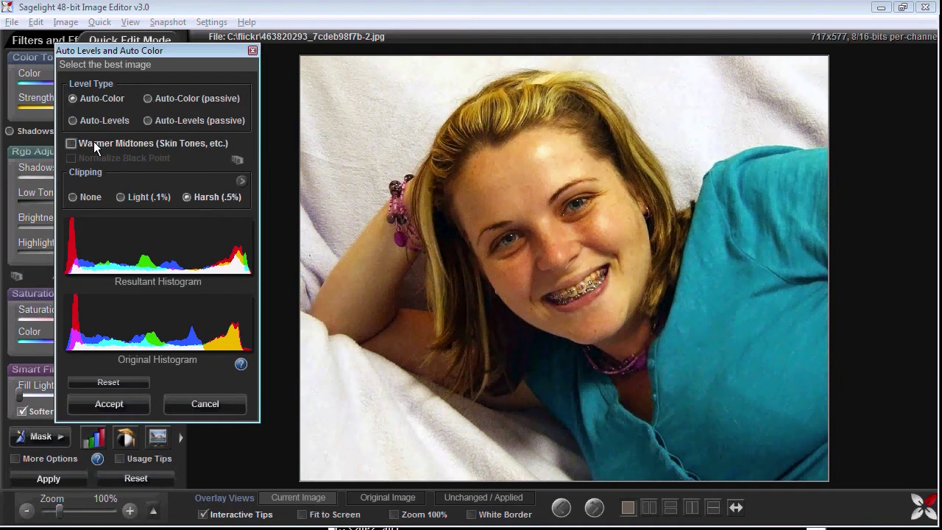
click(94, 145)
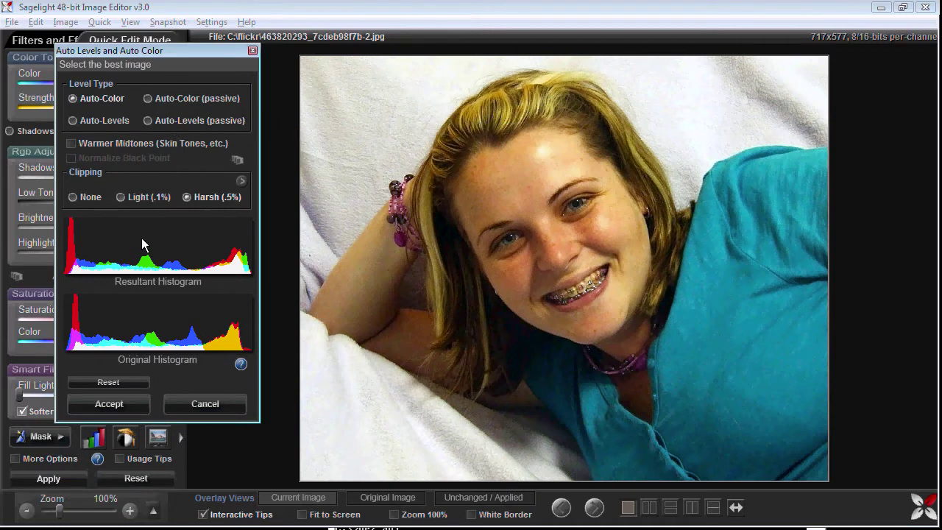
Step: Try Auto-Levels with extended clipping of 0.30% for Low Tones and 2.70% for High Tones
click(110, 118)
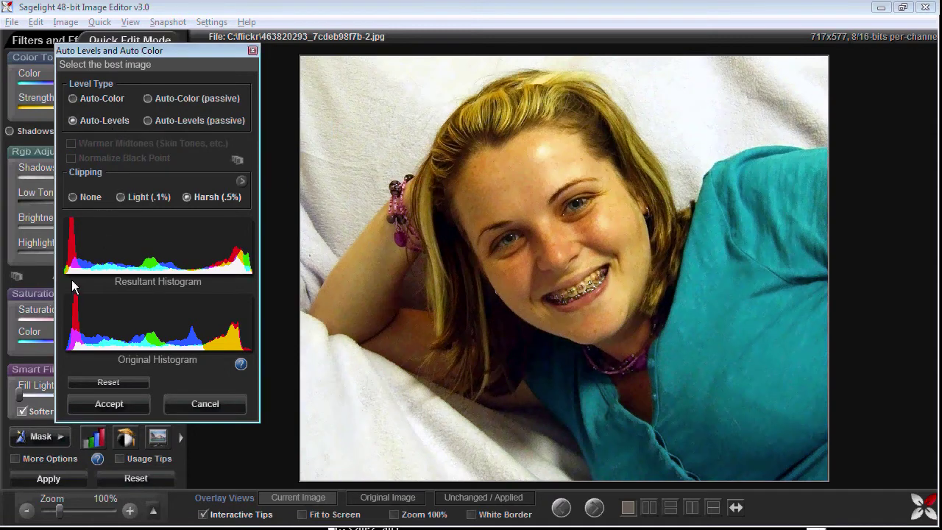
click(239, 179)
mouse_move(331, 209)
mouse_down()
mouse_move(397, 206)
mouse_move(309, 205)
mouse_move(421, 228)
mouse_move(337, 228)
mouse_move(389, 230)
mouse_move(287, 203)
mouse_move(328, 206)
mouse_up()
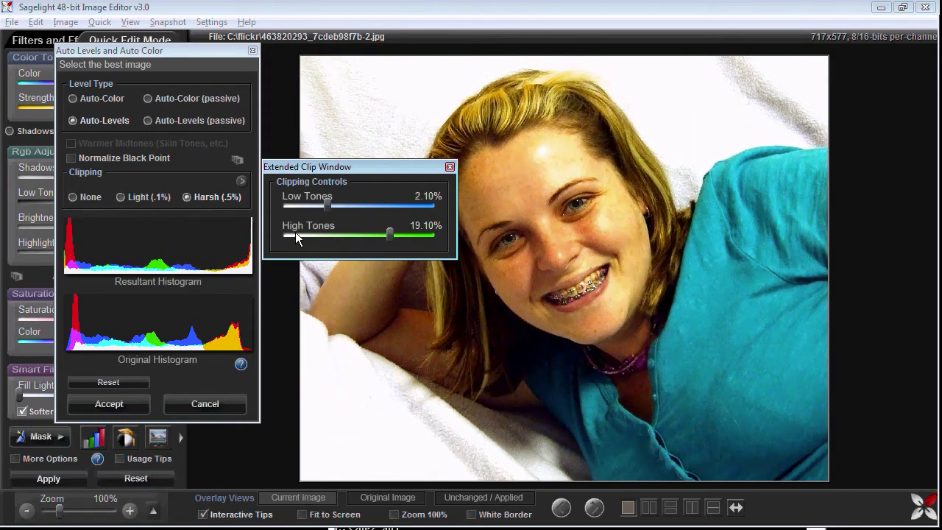
drag(390, 234, 307, 204)
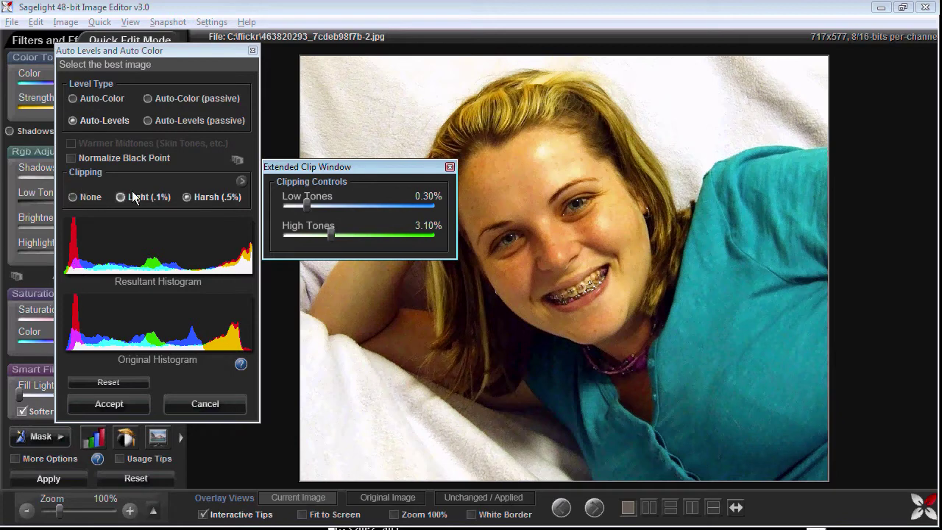
drag(325, 231, 329, 233)
Step: Try Auto-Color with Low Tones clipping at 3.50% and High Tones at 2.50%, and reset the auto correction settings
click(89, 101)
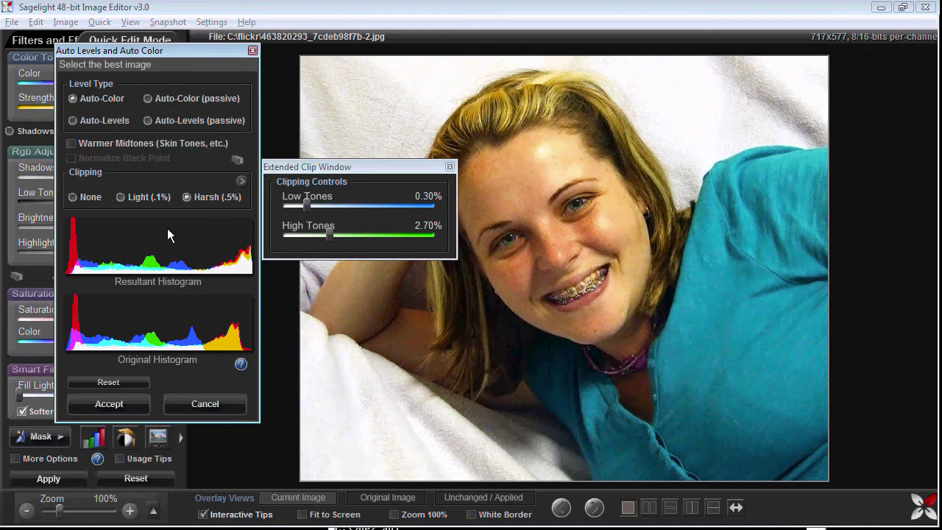
drag(306, 204, 329, 225)
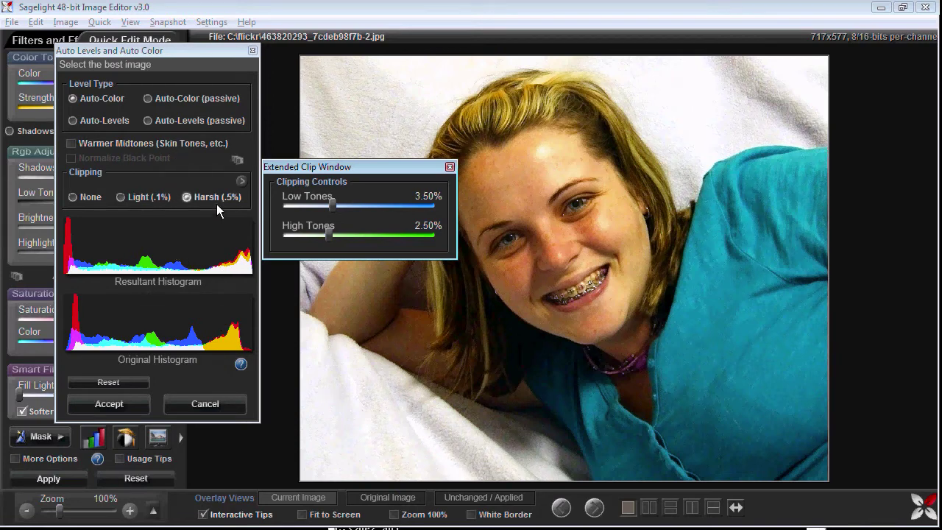
click(120, 381)
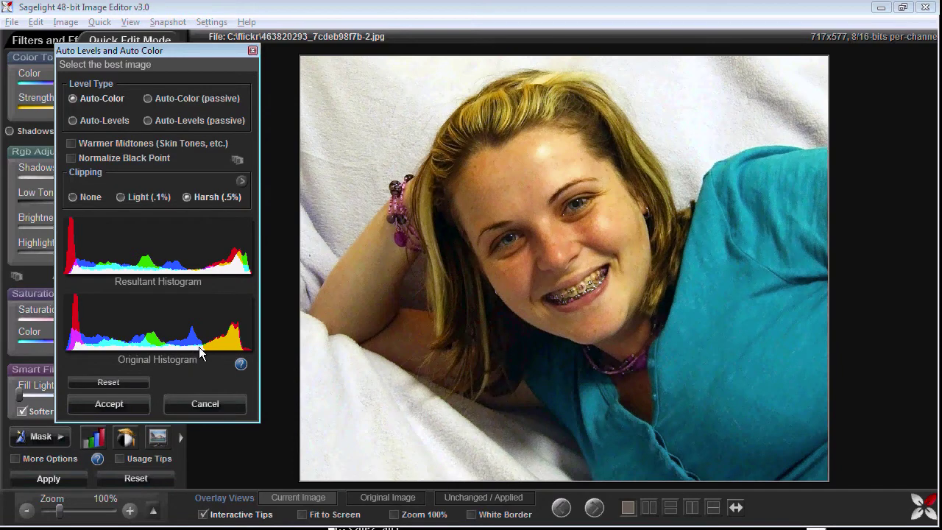
Step: Toggle Warmer Midtones on and off repeatedly to compare the skin tones, leaving it off
click(121, 144)
click(117, 145)
click(115, 143)
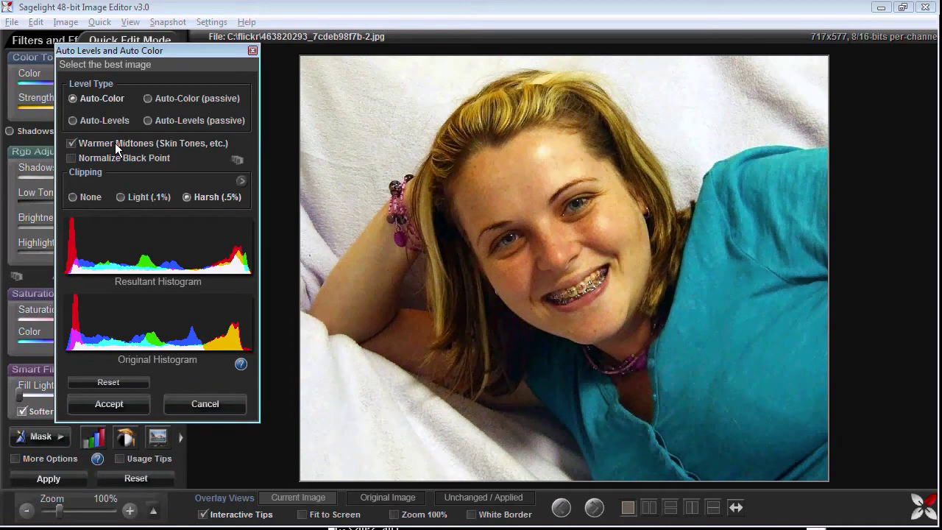
click(115, 143)
click(115, 143)
click(115, 143)
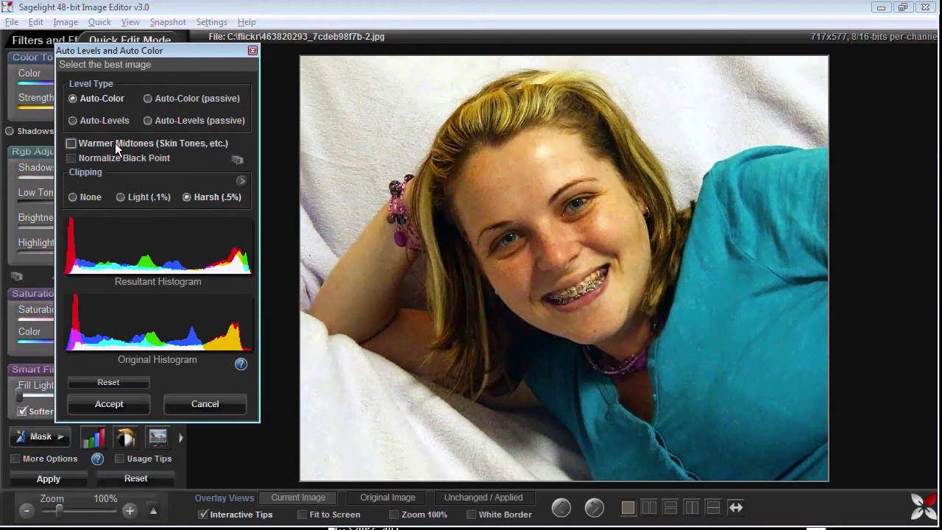
click(115, 143)
click(115, 143)
click(115, 143)
click(122, 147)
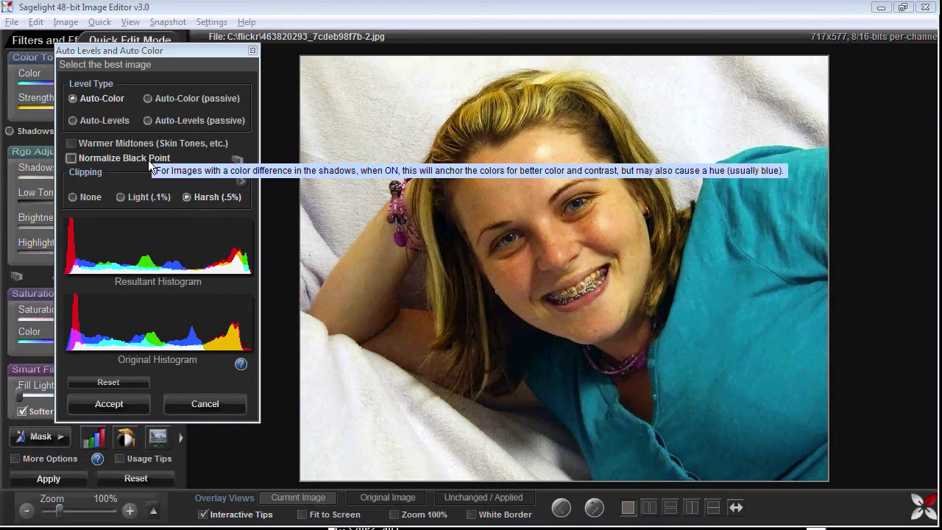
Step: Toggle Normalize Black Point on and off to compare the shadow colors, leaving it off
click(148, 160)
click(148, 160)
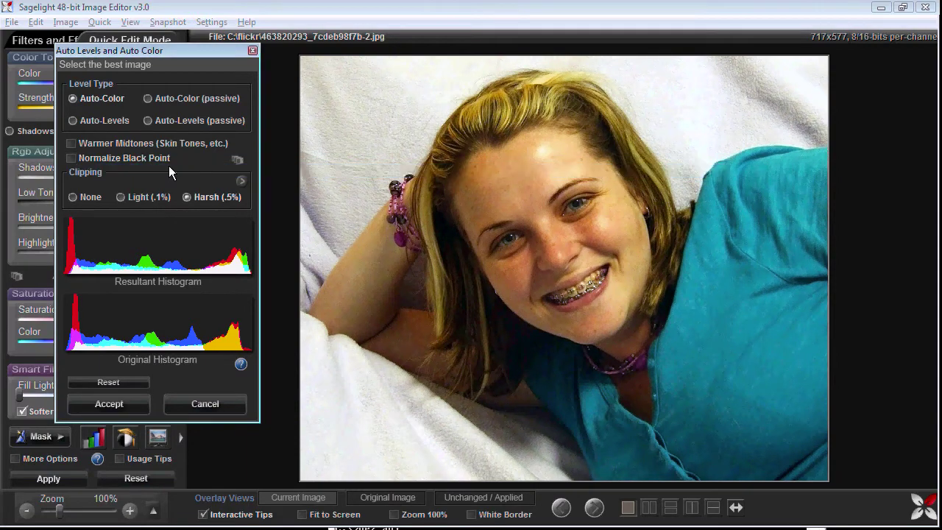
click(85, 158)
click(84, 157)
click(98, 159)
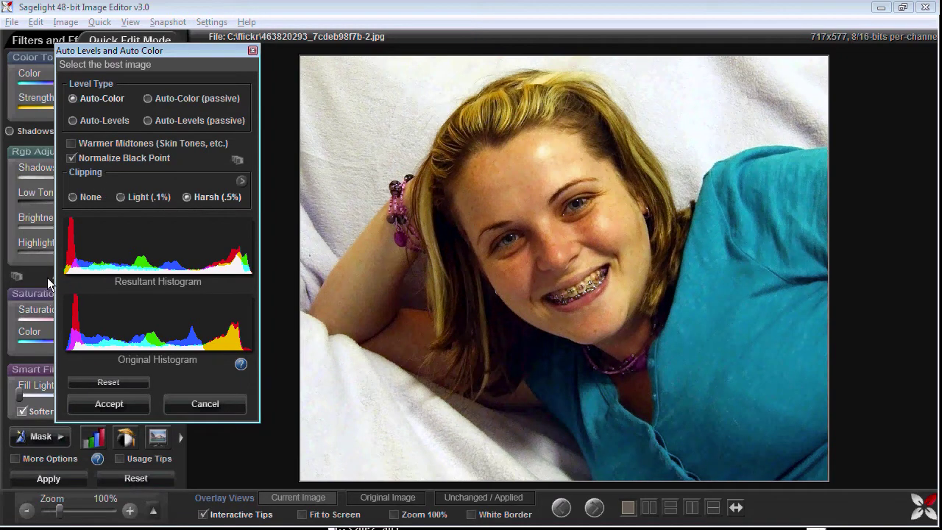
click(146, 162)
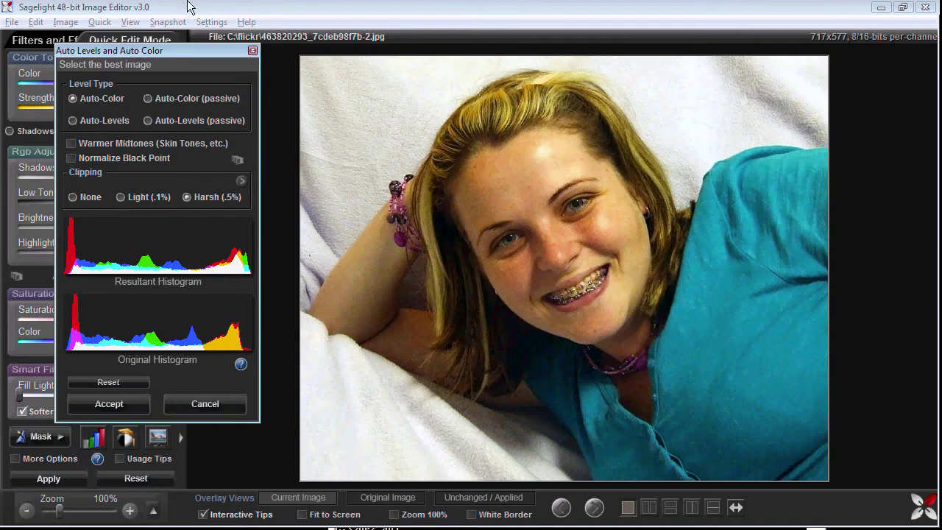
Step: Consult the Auto Levels and Color instructions, close them and accept the Auto-Color correction with Harsh (.5%) clipping
click(238, 365)
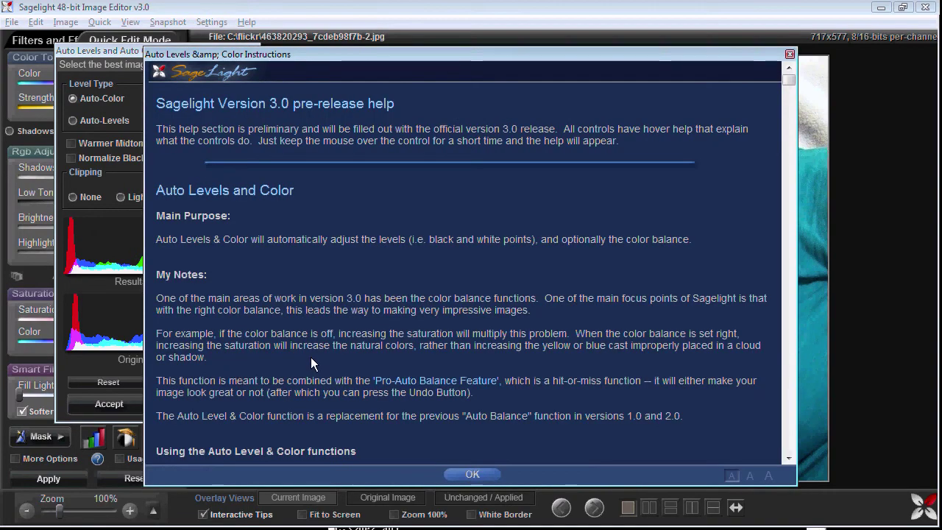
click(456, 474)
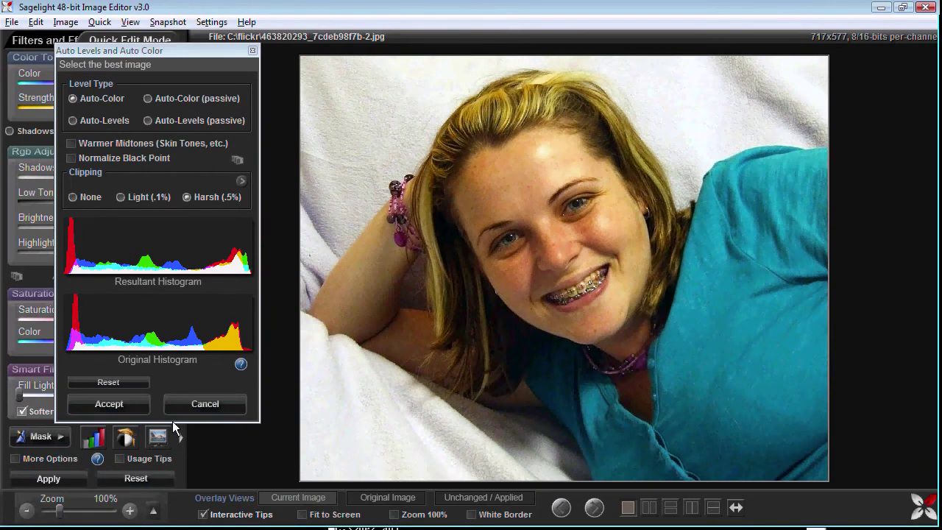
click(131, 410)
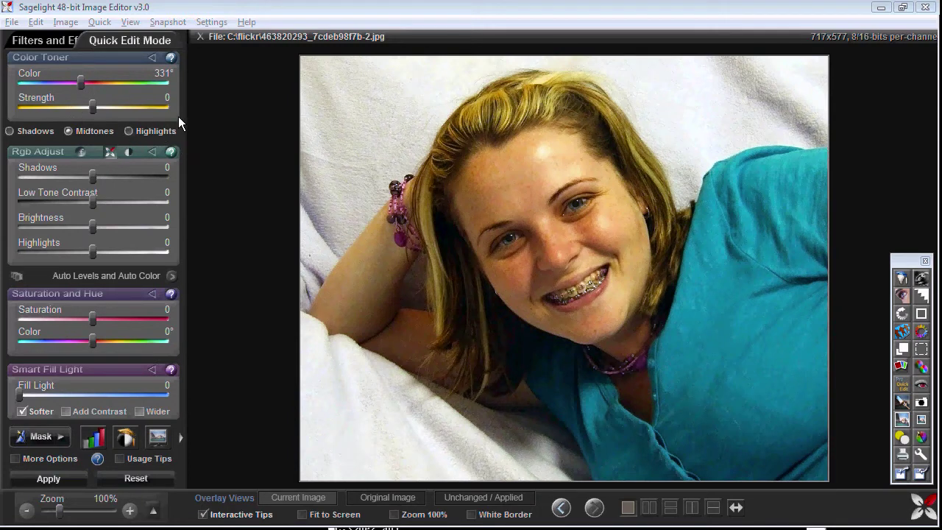
Step: Try toning the midtones with Color Toner at Color 250° and Strength 27, with Saturation at 15
drag(91, 111, 56, 83)
drag(108, 99, 112, 98)
mouse_move(55, 83)
mouse_down()
mouse_move(83, 77)
mouse_move(48, 77)
mouse_up()
drag(110, 105, 113, 104)
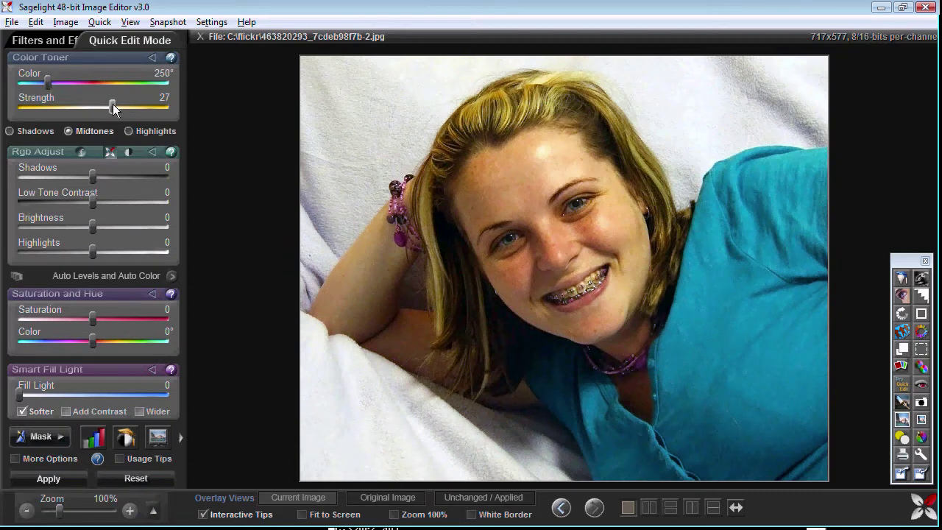
drag(98, 317, 105, 318)
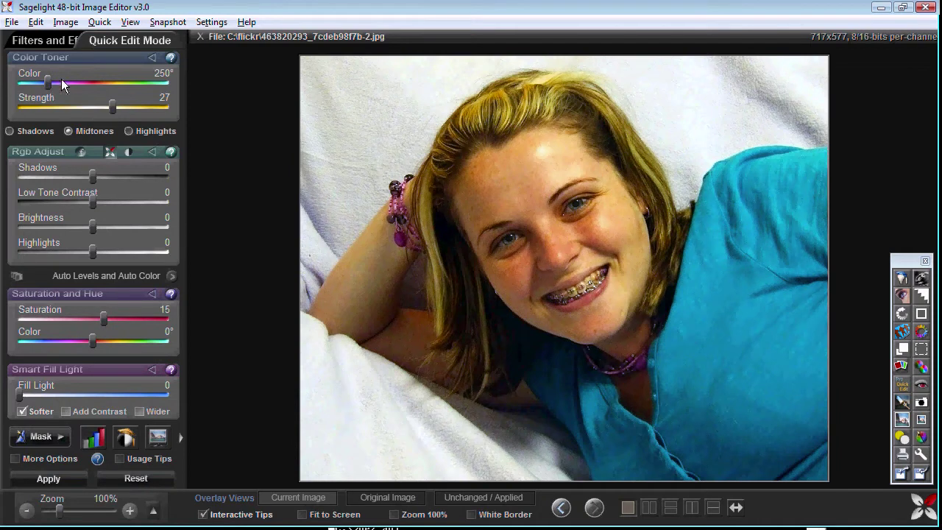
Step: Set the midtone Color Toner to Color 277° and Strength 30 with Saturation at 0, and apply the adjustments
drag(48, 75, 72, 73)
mouse_move(115, 110)
mouse_down()
mouse_move(94, 105)
mouse_move(114, 107)
mouse_up()
drag(71, 82, 59, 83)
drag(104, 317, 93, 315)
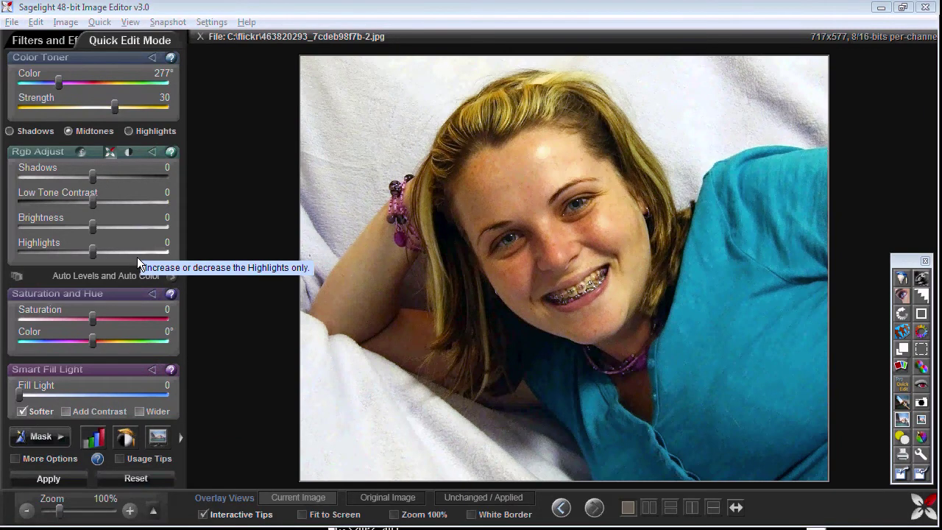
click(62, 474)
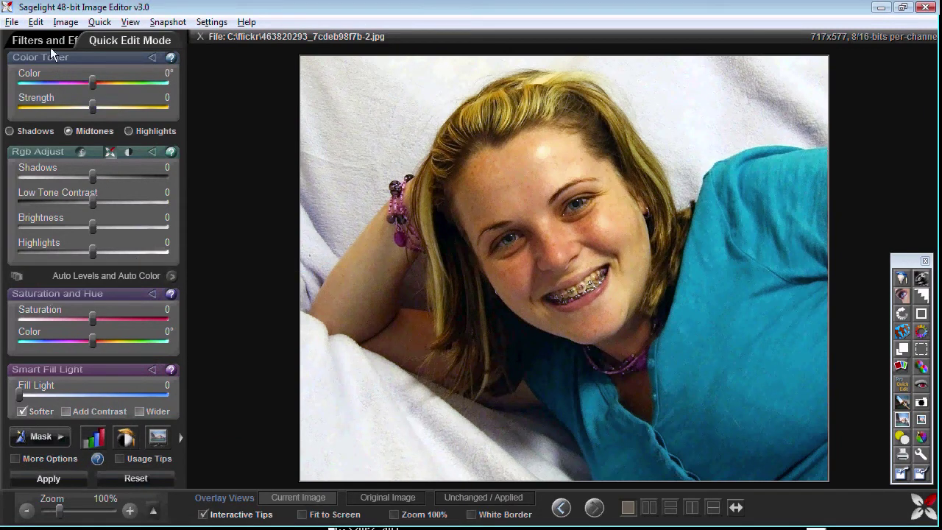
Step: Try the Increase Low Saturation filter with a Saturation Amount of 16, reset it and return to Quick Edit Mode
click(49, 40)
click(66, 153)
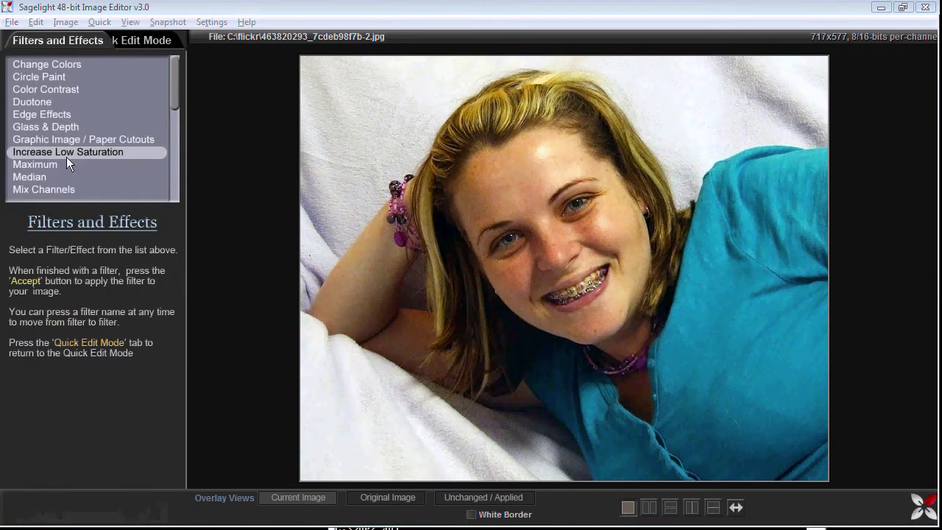
drag(68, 256, 50, 252)
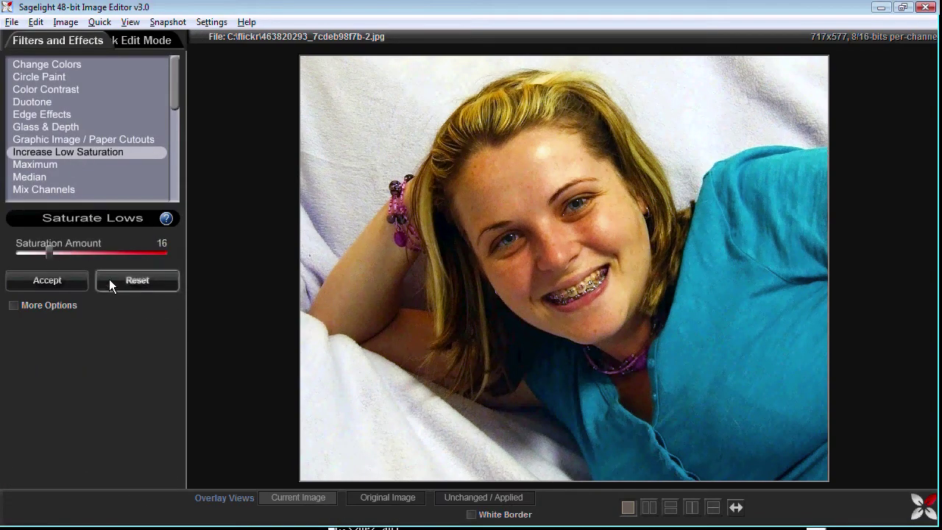
click(111, 280)
click(119, 92)
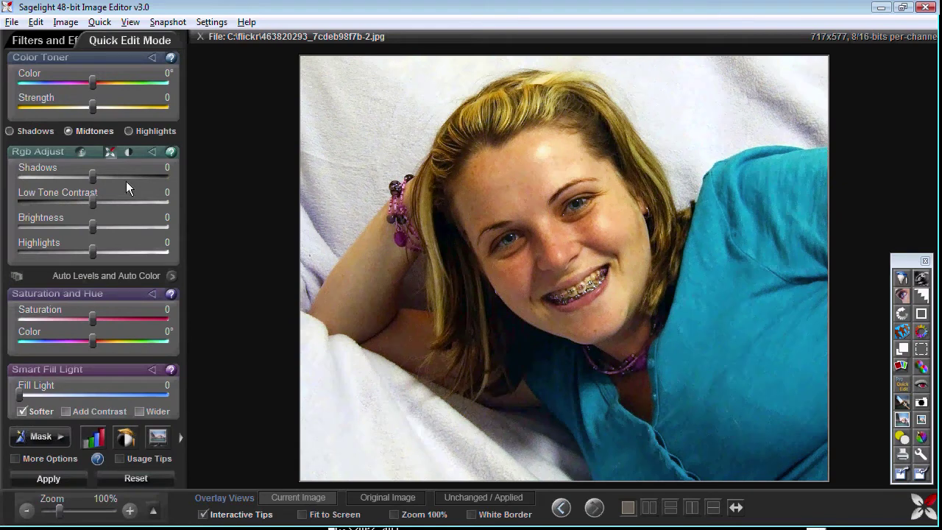
Step: Set Shadows to -25, Brightness to 7, Saturation to 10, and the midtone Color Toner to Color 237° and Strength 19
drag(92, 175, 73, 176)
drag(92, 227, 98, 227)
drag(92, 82, 42, 83)
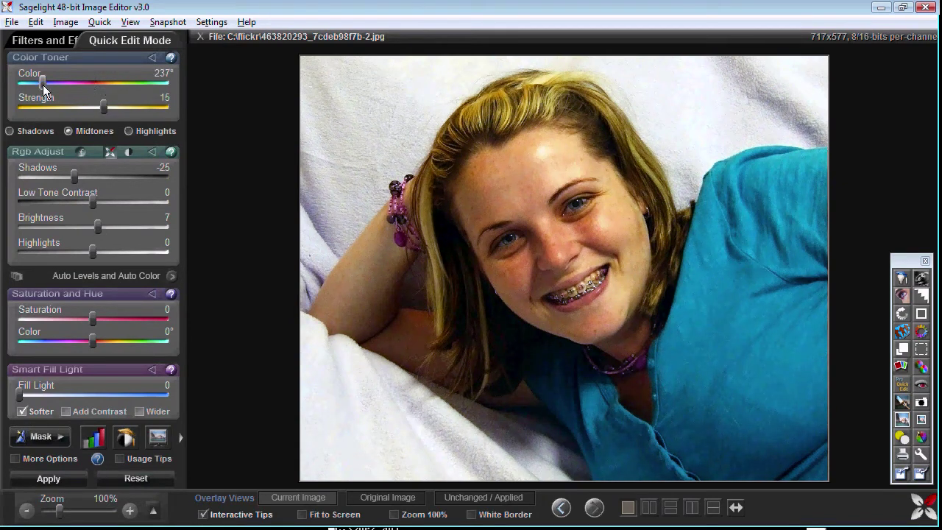
drag(97, 107, 106, 108)
drag(97, 317, 100, 313)
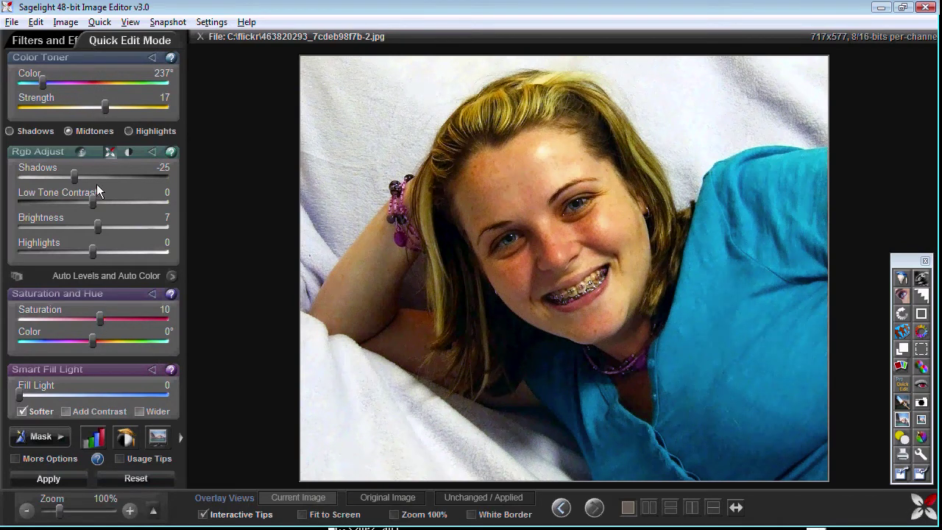
drag(106, 107, 108, 107)
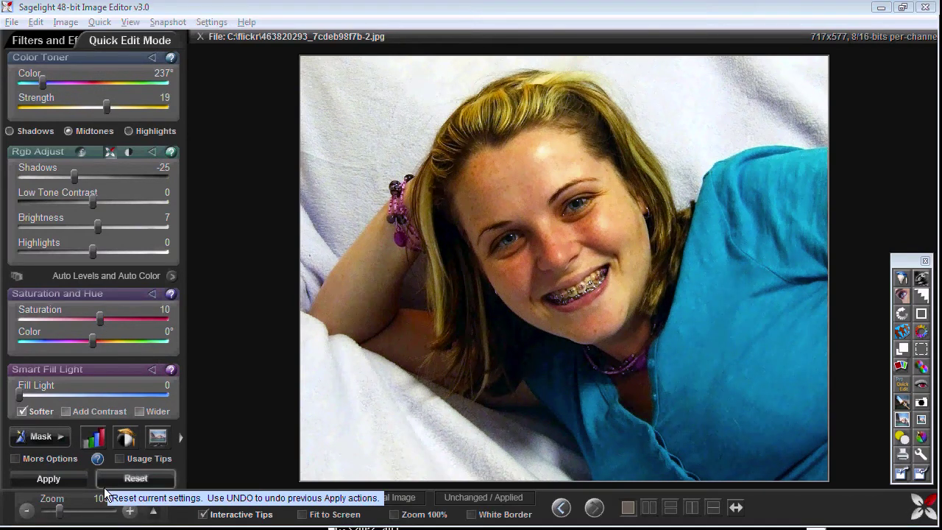
Step: Apply the portrait's toning and brightness adjustments, open the Undo Brush and accept it
click(61, 485)
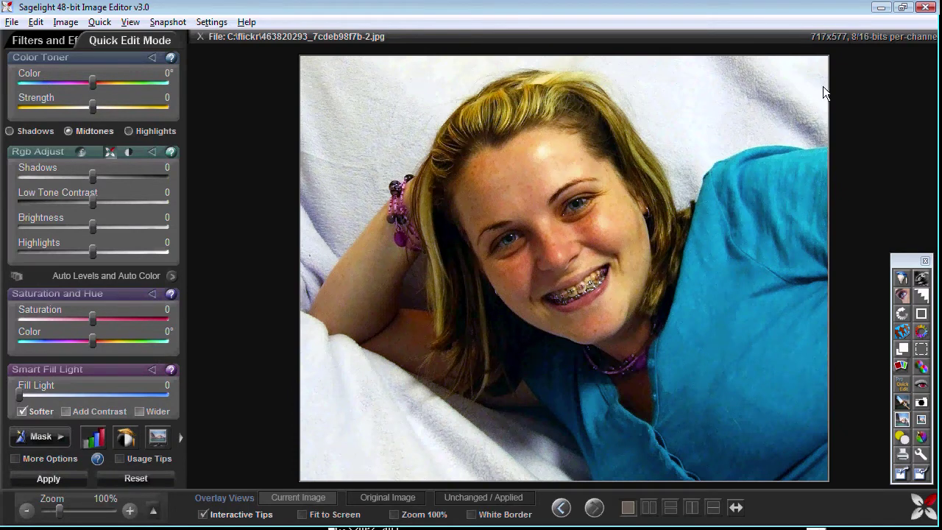
click(41, 23)
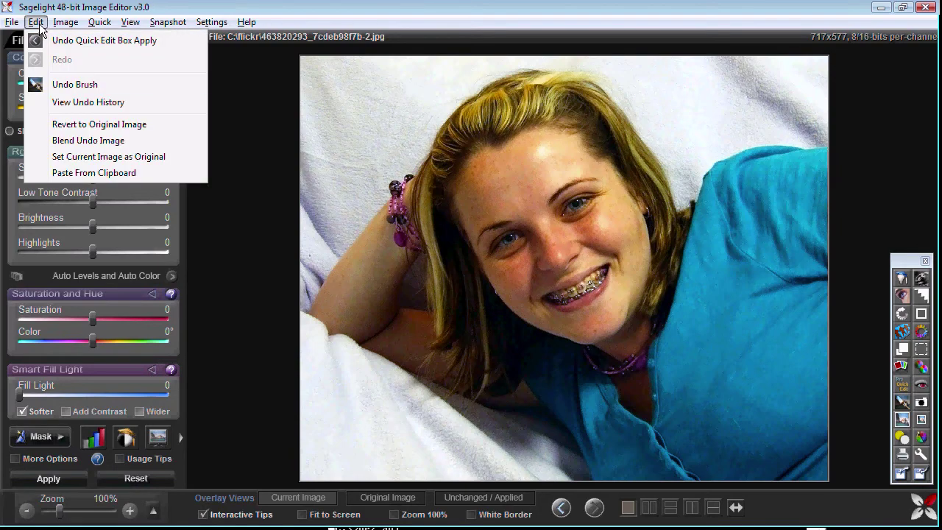
click(74, 84)
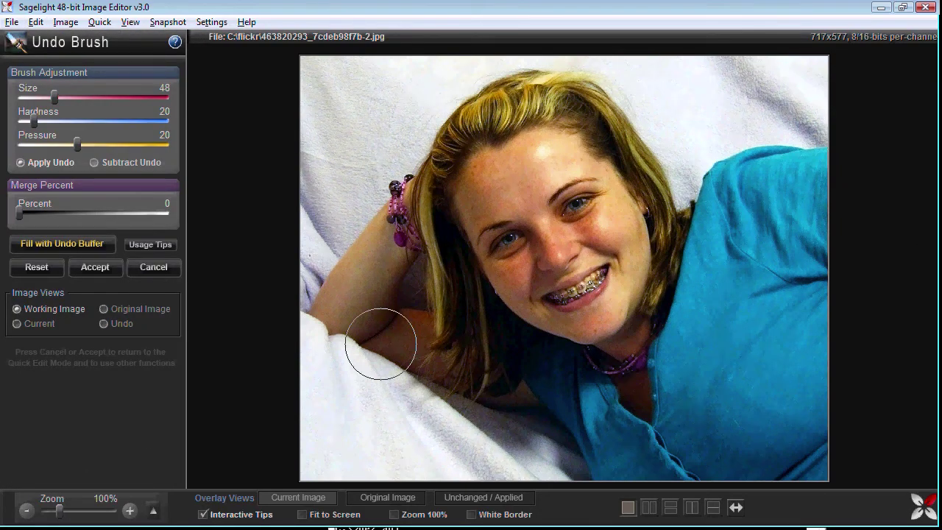
click(95, 267)
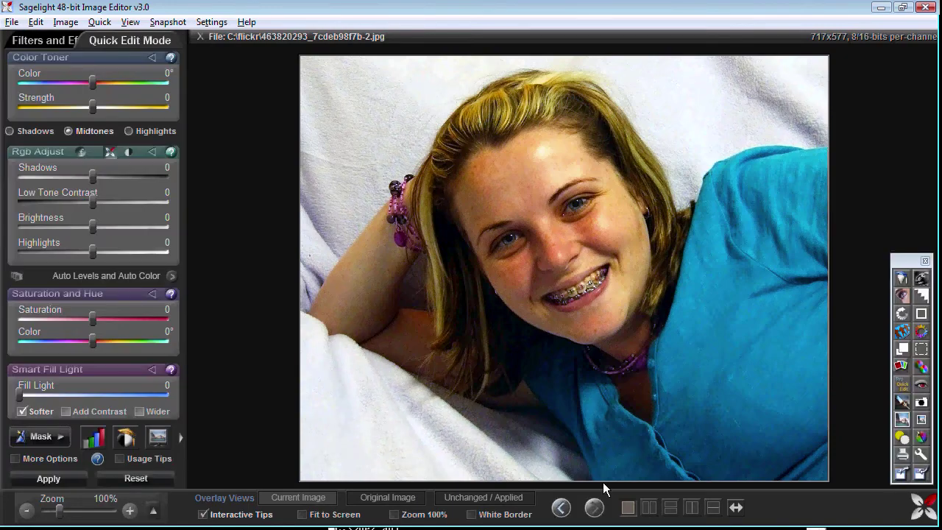
Step: Compare the edited portrait with its original in side-by-side and split views, and view it full screen
click(649, 507)
click(692, 507)
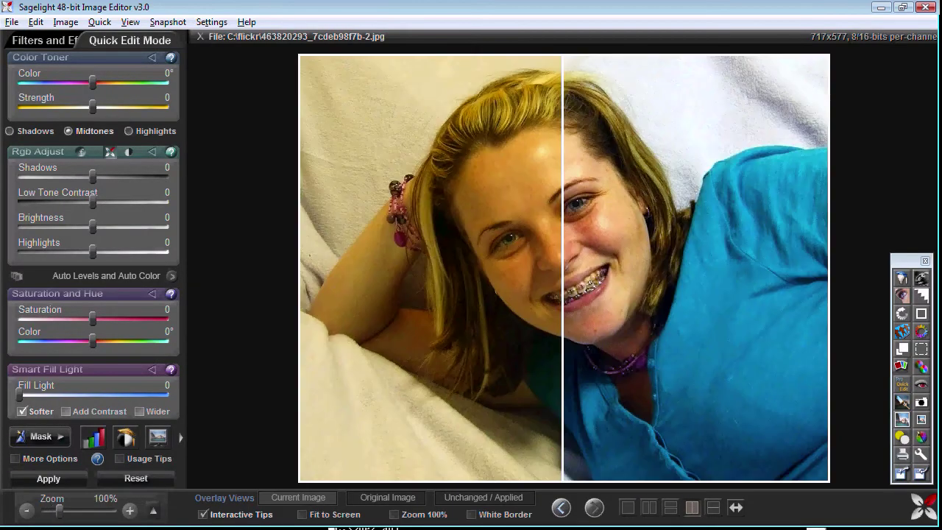
click(627, 508)
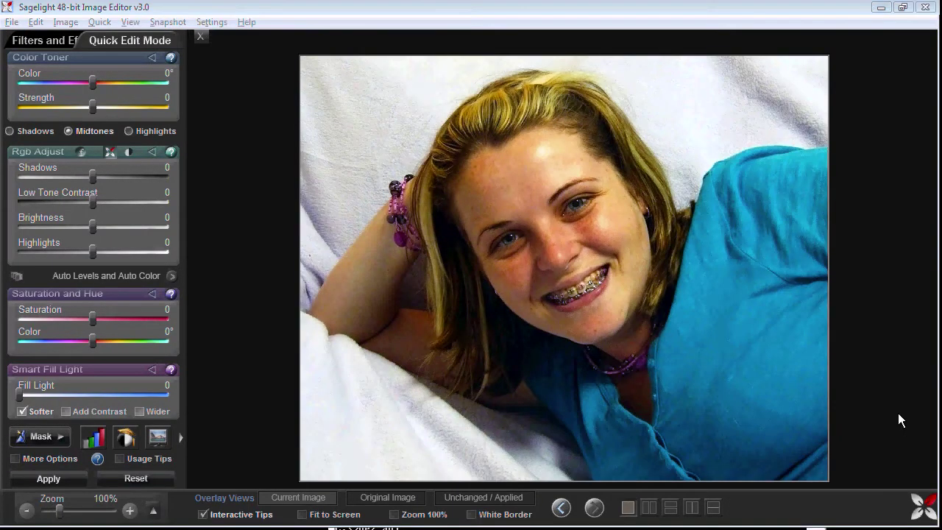
click(900, 417)
click(211, 355)
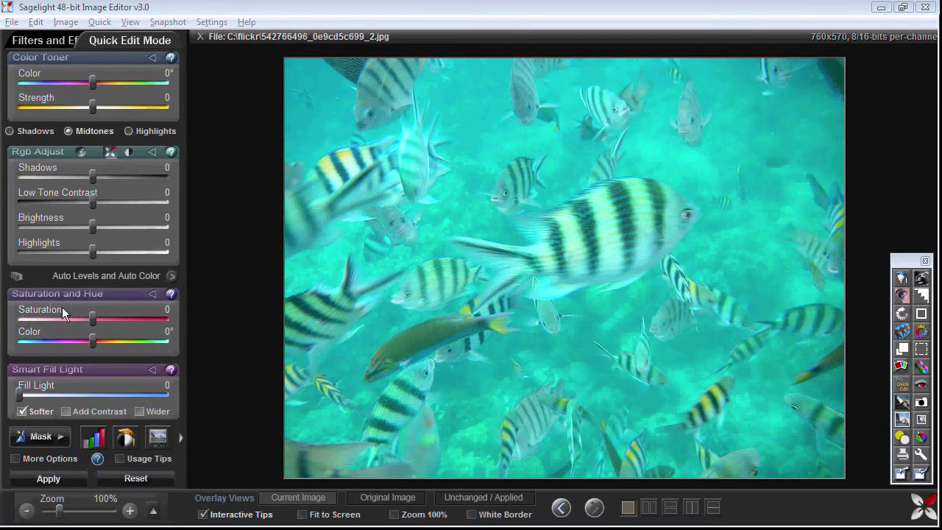
Step: Open Auto Levels and Auto Color on the fish photo and compare the Auto-Color, Auto-Levels and passive level types
click(69, 281)
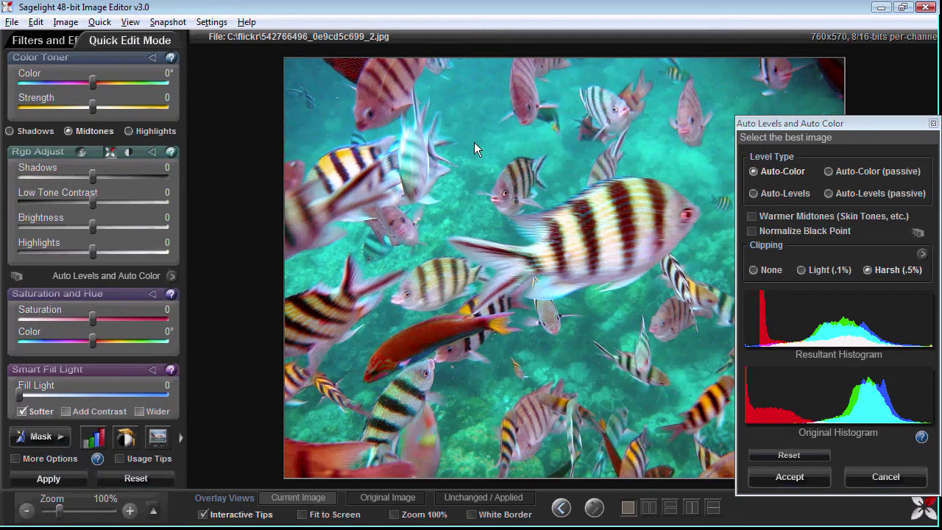
mouse_move(507, 504)
click(771, 194)
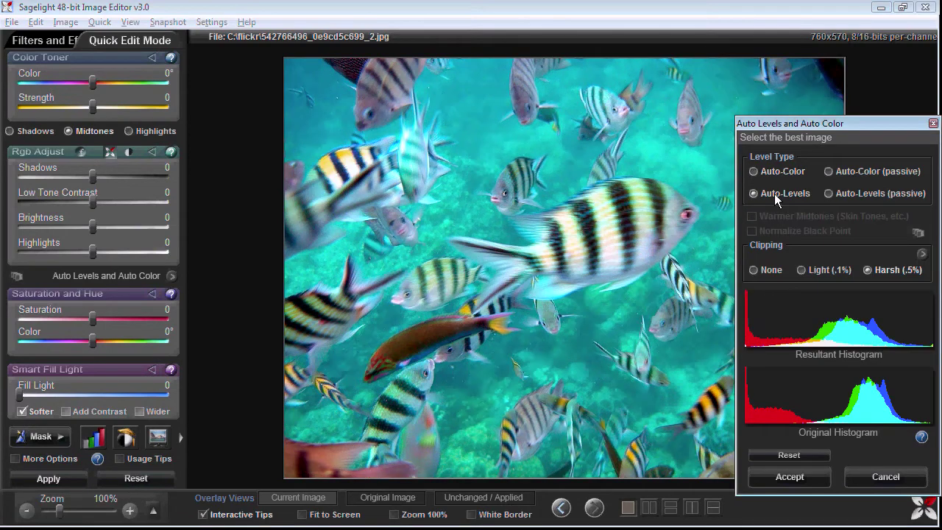
click(783, 172)
click(856, 196)
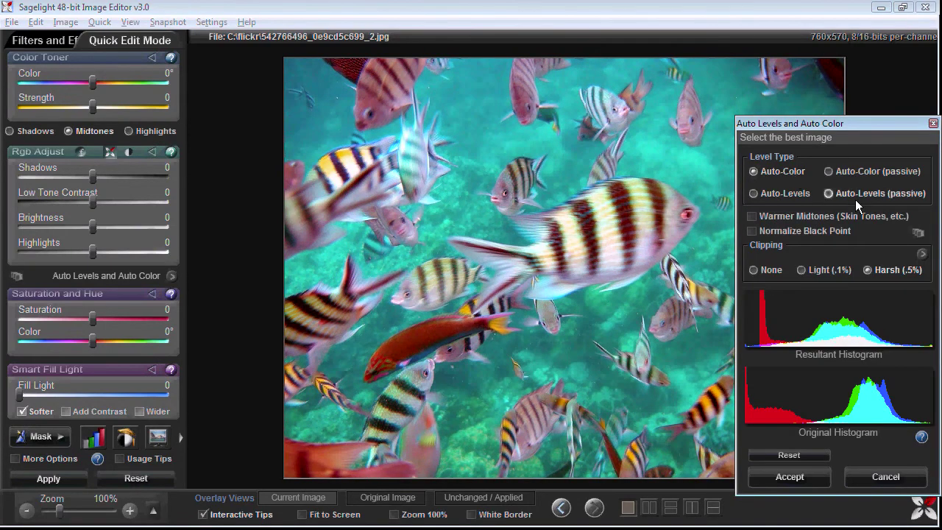
click(854, 174)
click(779, 175)
click(770, 193)
click(862, 198)
click(789, 197)
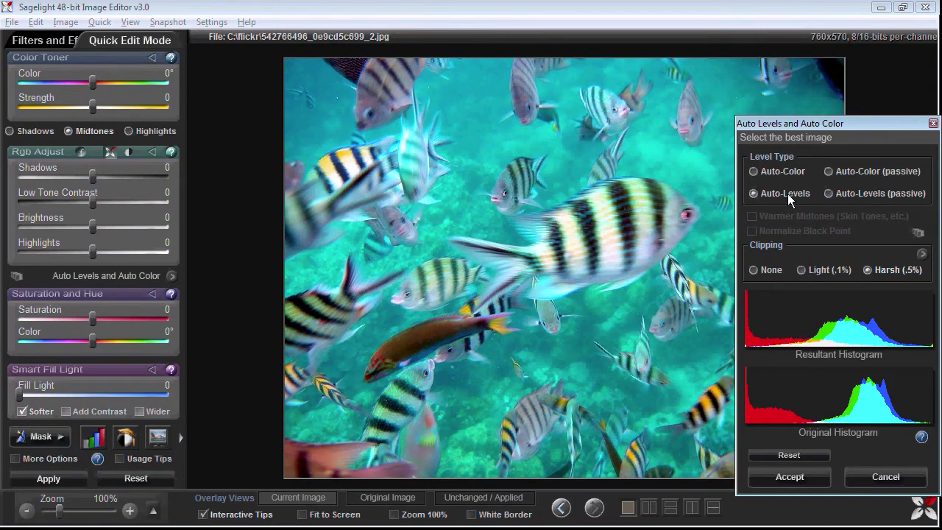
Step: Compare the clipping and level options, then accept Auto-Color with Normalize Black Point and Harsh (.5%) clipping
click(758, 269)
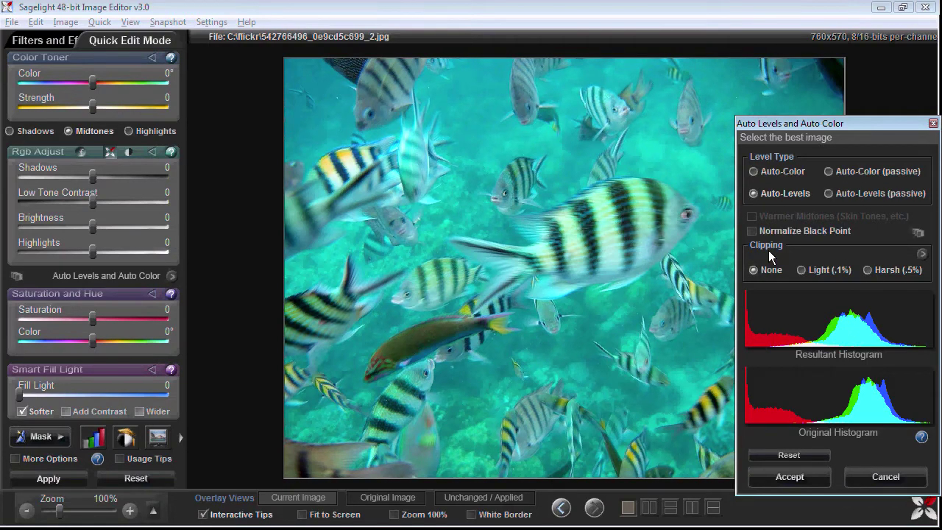
click(827, 271)
click(766, 221)
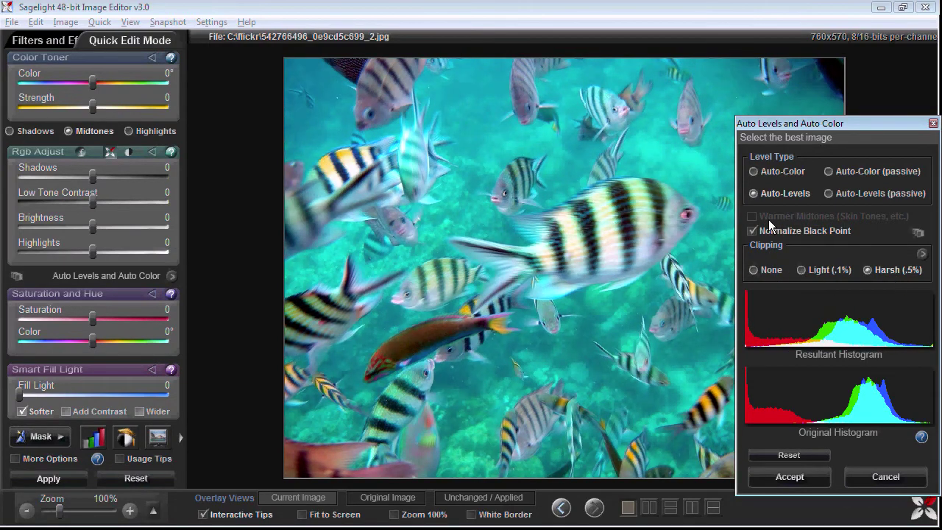
click(770, 174)
click(837, 172)
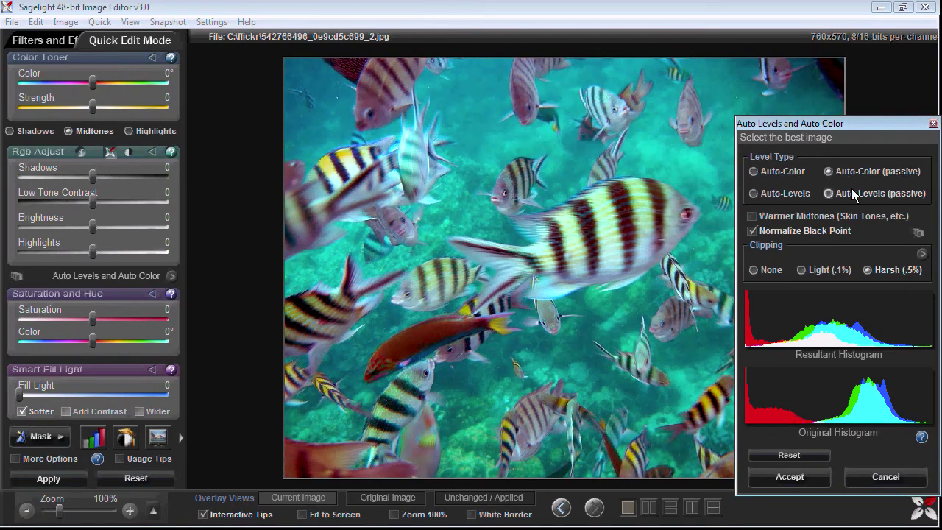
click(839, 193)
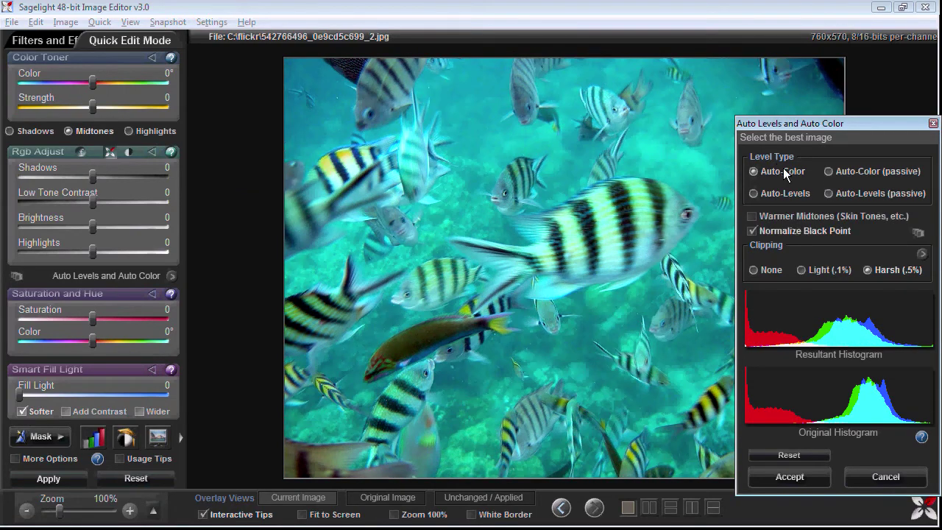
click(781, 172)
click(790, 477)
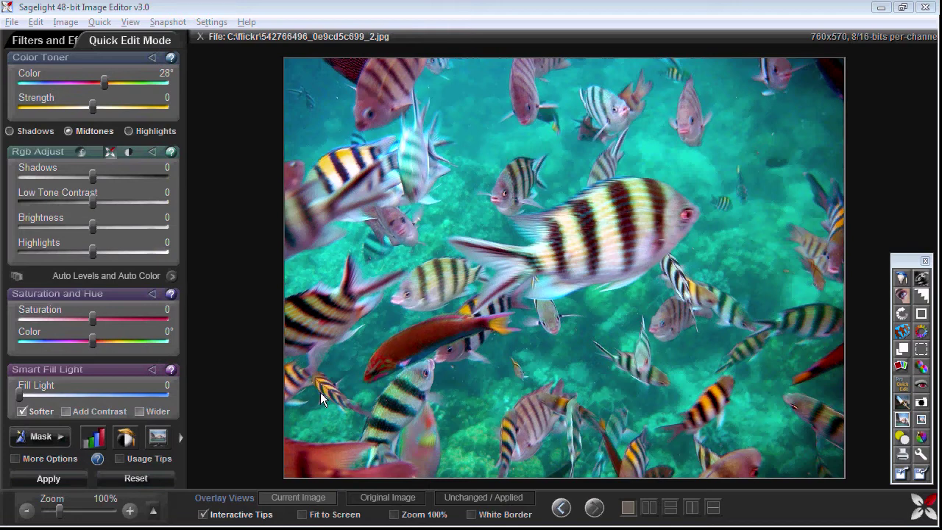
Step: Mask the long red fish's color with the Color Picker and set the midtone Color Toner to Color 9° and Strength -99
click(417, 337)
drag(92, 108, 32, 107)
drag(104, 82, 96, 81)
drag(32, 107, 18, 107)
double_click(18, 108)
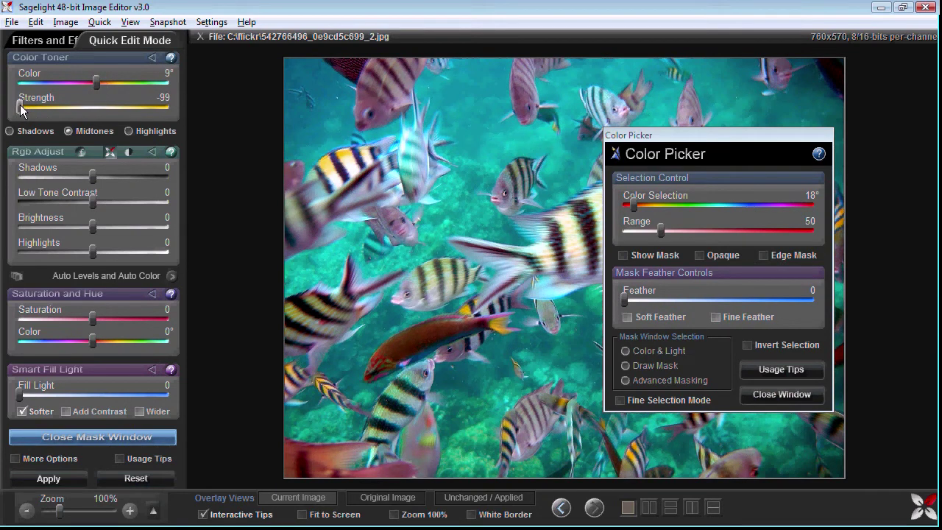
Step: Set the Color Toner to Color 10° and Strength -26 with mask Feather 5, apply it and close the mask window
drag(92, 108, 96, 82)
drag(100, 110, 75, 110)
drag(92, 225, 92, 220)
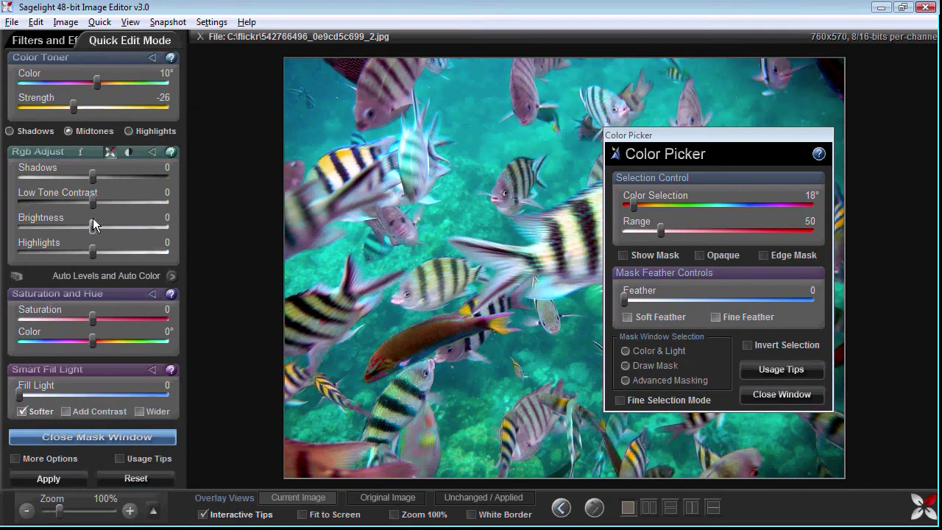
drag(625, 298, 631, 298)
click(48, 479)
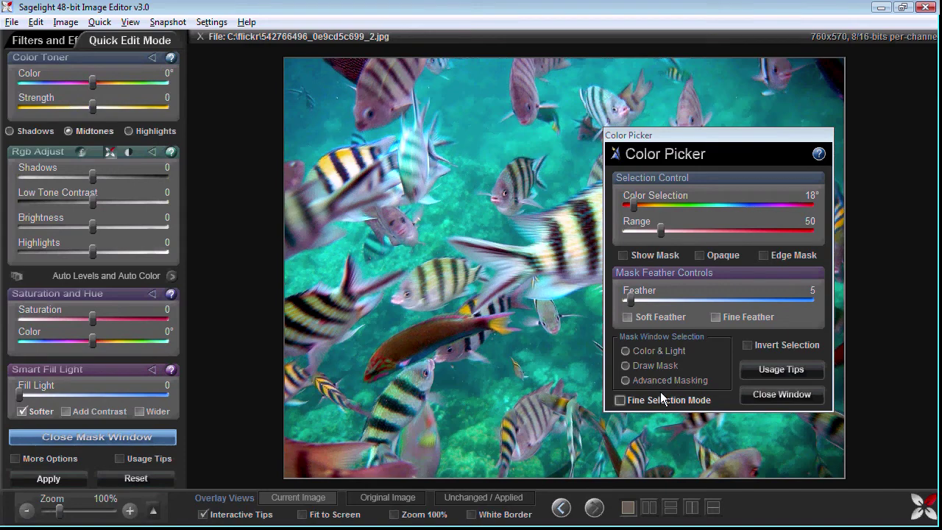
click(770, 394)
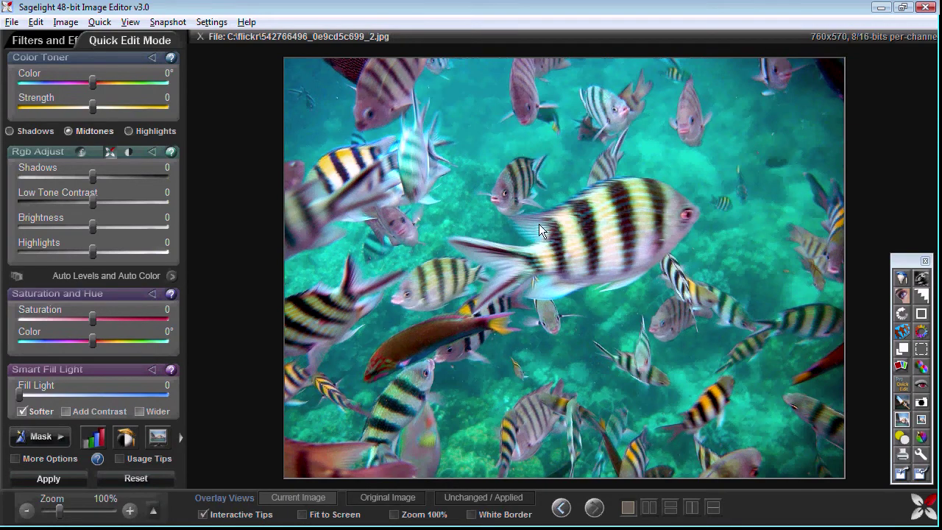
Step: Try masking the turquoise water at Color Selection 184°, apply a hue Color shift of 18° and close the mask window
key(ctrl+m)
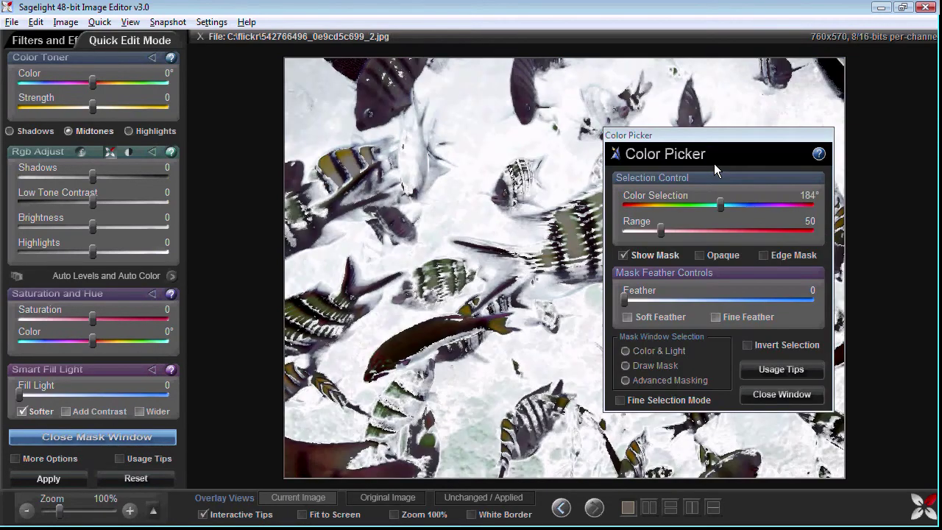
drag(658, 133, 375, 99)
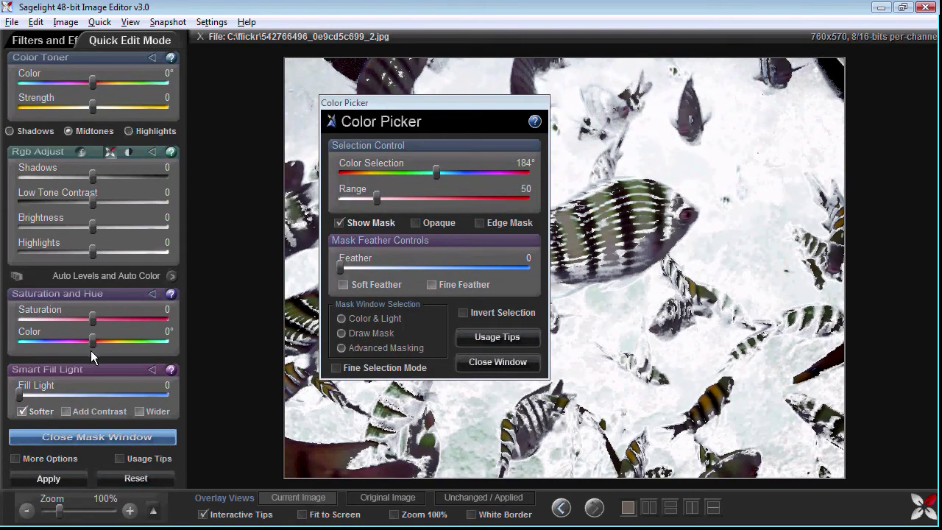
mouse_move(94, 346)
mouse_down()
mouse_move(2, 340)
mouse_move(111, 340)
mouse_move(98, 341)
mouse_up()
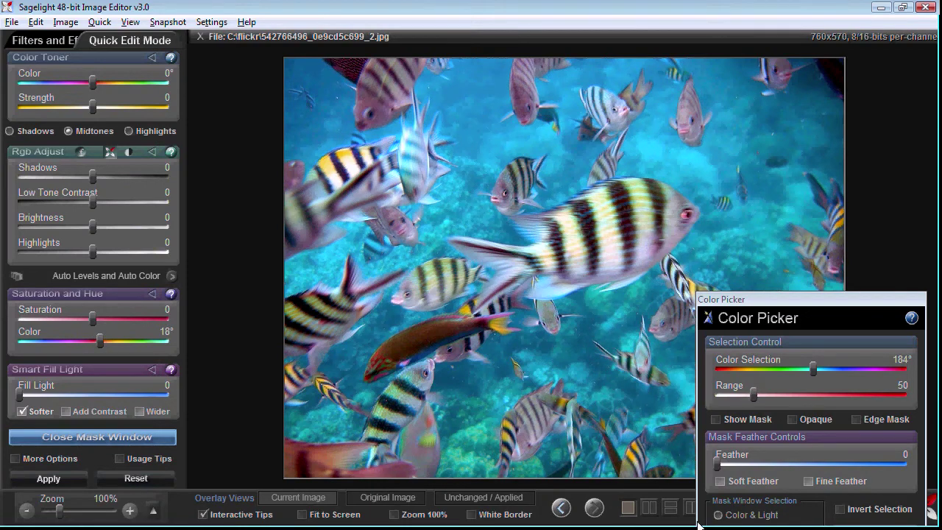
click(48, 478)
drag(736, 299, 681, 202)
drag(658, 170, 602, 37)
click(765, 295)
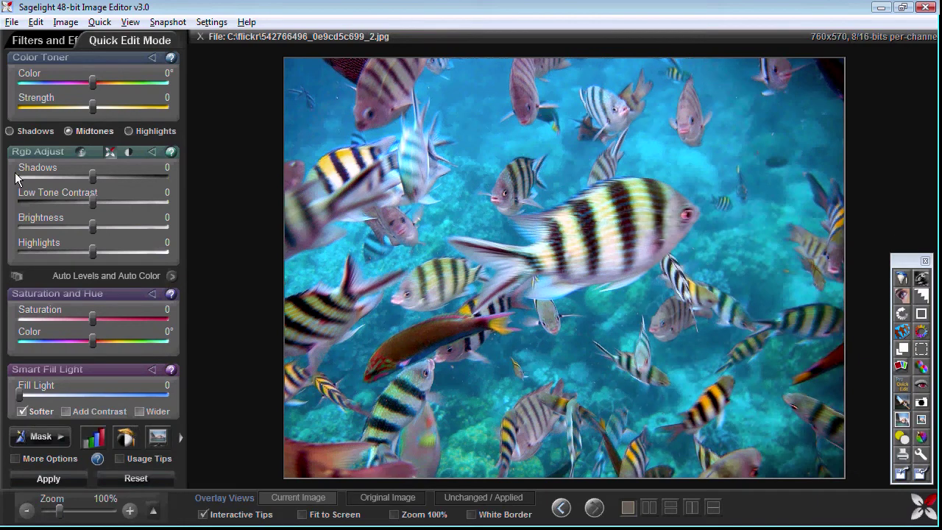
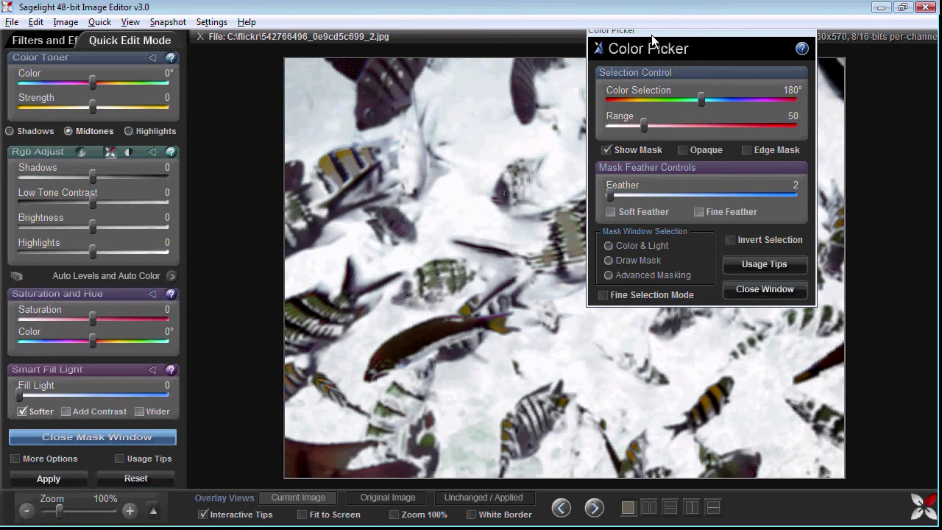
Step: Set the masked water's hue Color to 16°, Shadows to -83, Low Tone Contrast to -7 and Brightness to -54
drag(95, 337, 100, 340)
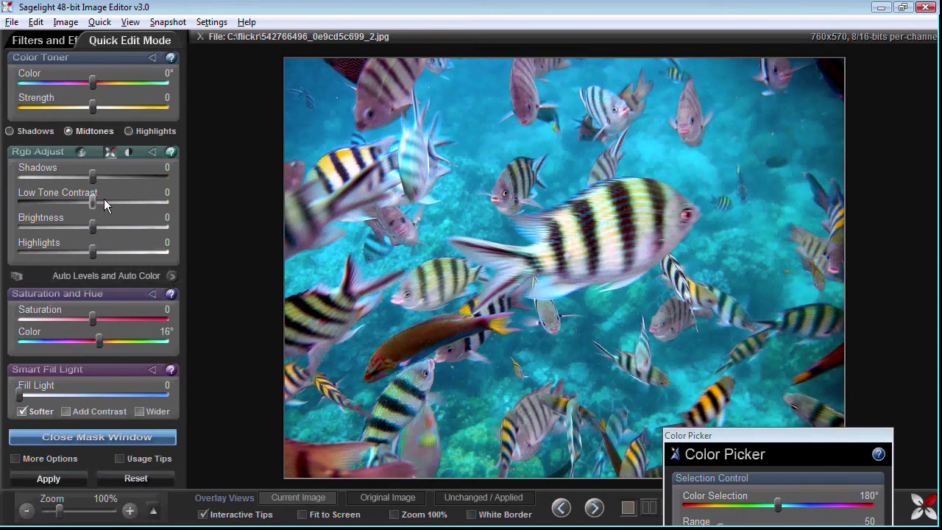
drag(92, 179, 41, 181)
drag(93, 202, 54, 225)
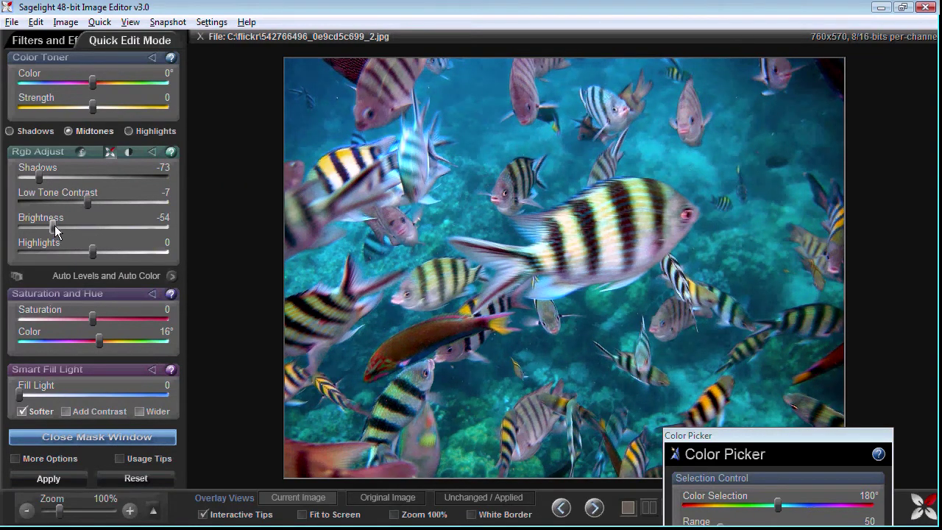
drag(41, 178, 33, 180)
Step: Set the water mask's Feather to 5, checking Soft Feather and the mask overlay, and hide the overlay again
drag(707, 441, 745, 319)
drag(723, 468, 727, 467)
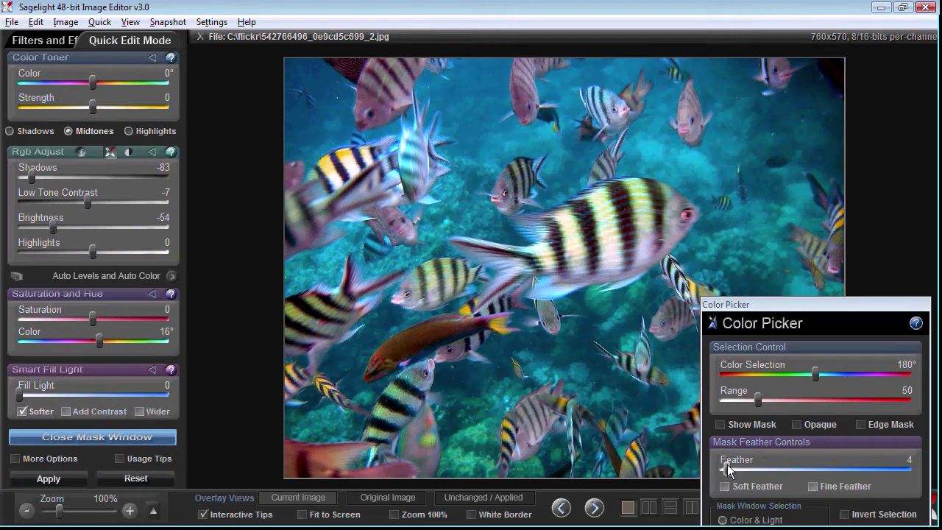
click(737, 485)
click(725, 486)
click(721, 424)
mouse_move(726, 467)
mouse_down()
mouse_move(718, 469)
mouse_move(730, 463)
mouse_up()
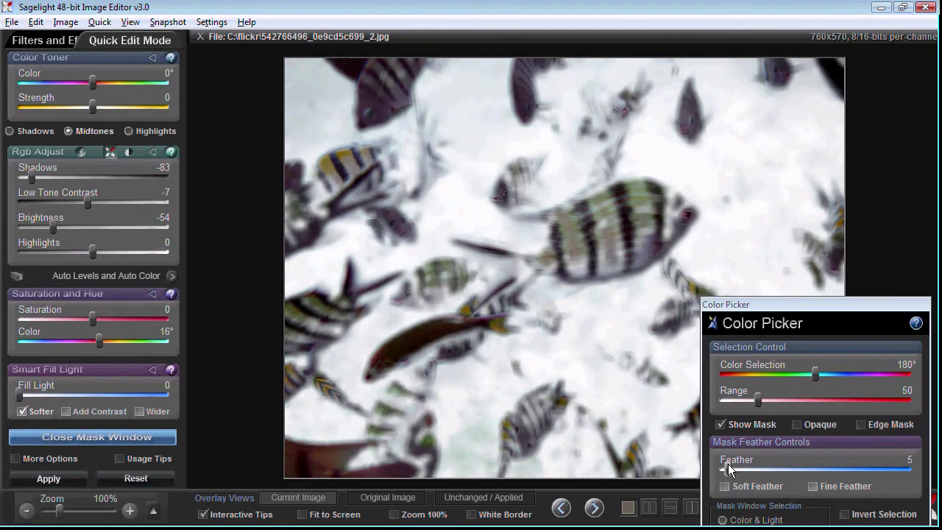
click(749, 428)
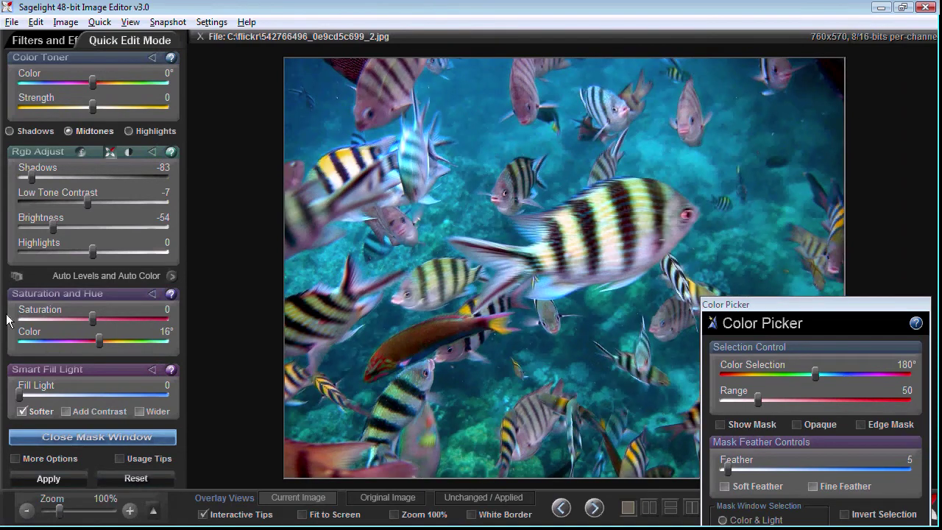
Step: Set Color Toner Color to 232°, Low Tone Contrast to 4, Saturation to 10 and Shadows to -87, apply and close the mask window
drag(92, 83, 41, 81)
mouse_move(99, 104)
mouse_down()
mouse_move(77, 107)
mouse_move(93, 108)
mouse_up()
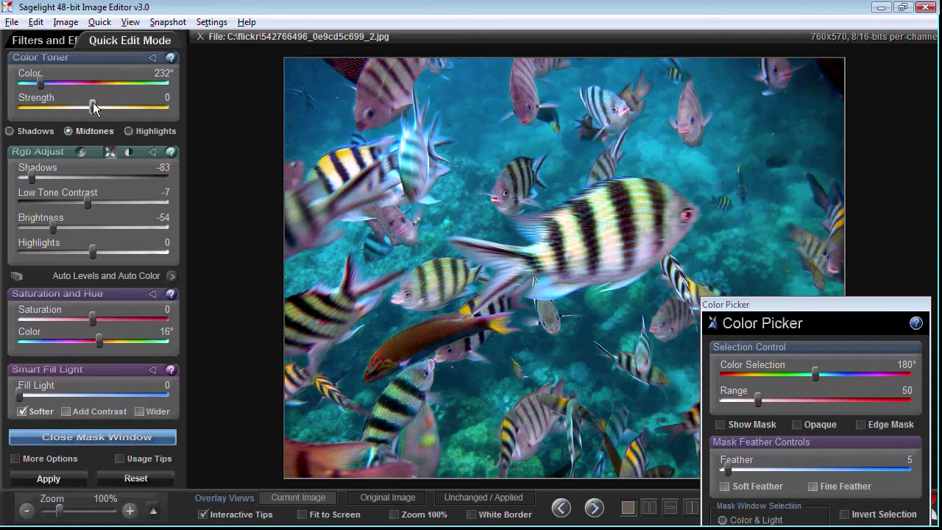
mouse_move(87, 201)
mouse_down()
mouse_move(77, 200)
mouse_move(115, 201)
mouse_move(97, 200)
mouse_up()
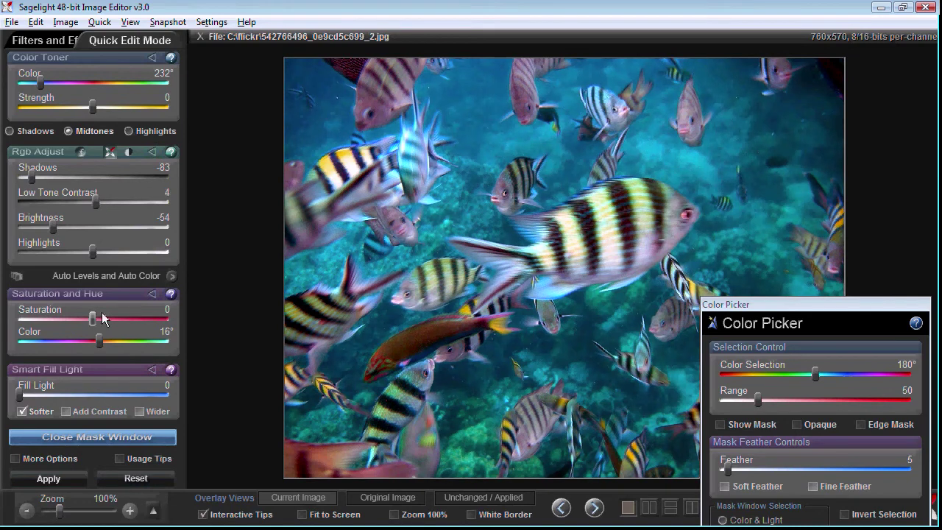
drag(92, 318, 100, 318)
drag(32, 178, 29, 187)
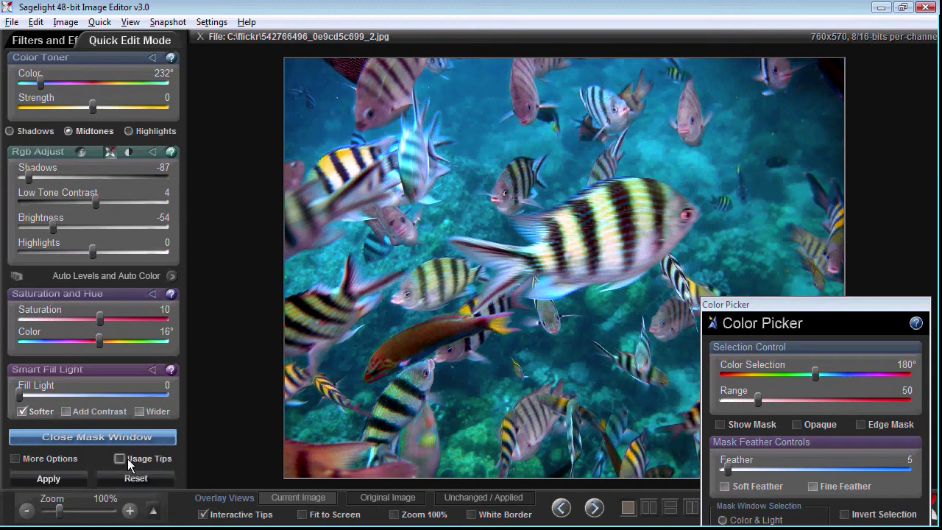
click(59, 478)
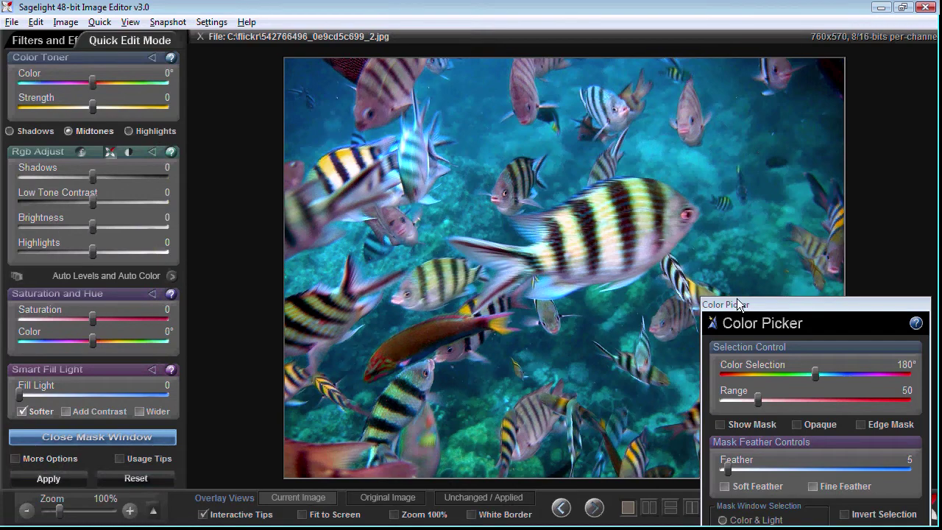
drag(737, 301, 686, 101)
click(817, 362)
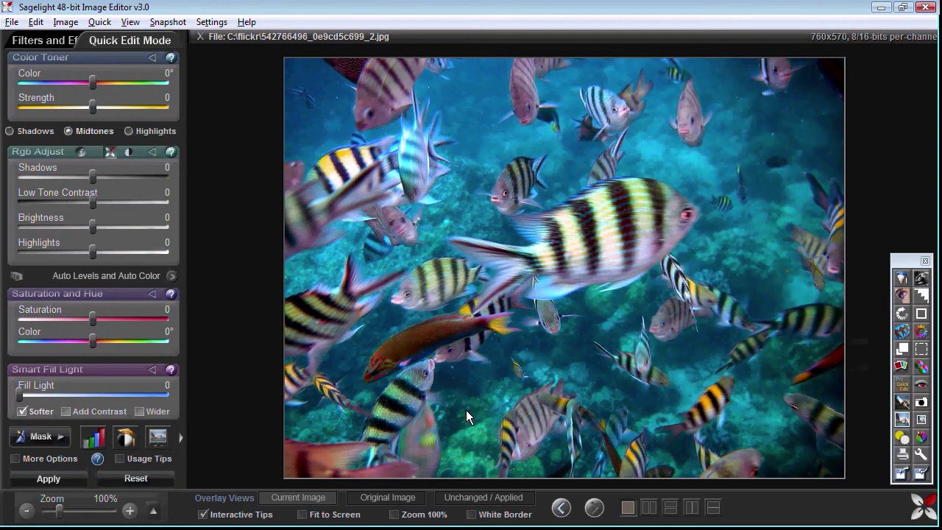
Step: Show the current and original fish photos side by side, increase the overall saturation slightly and apply it
click(649, 508)
drag(92, 318, 101, 318)
click(55, 479)
Step: Add a white border with Border Size 20 and a drawn shadow, and view the fish photo full screen
click(919, 330)
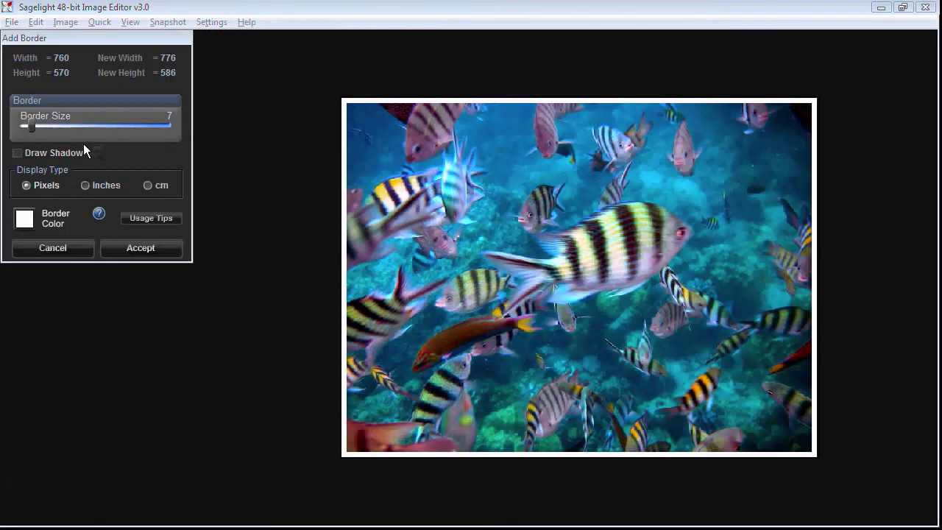
drag(28, 124, 50, 123)
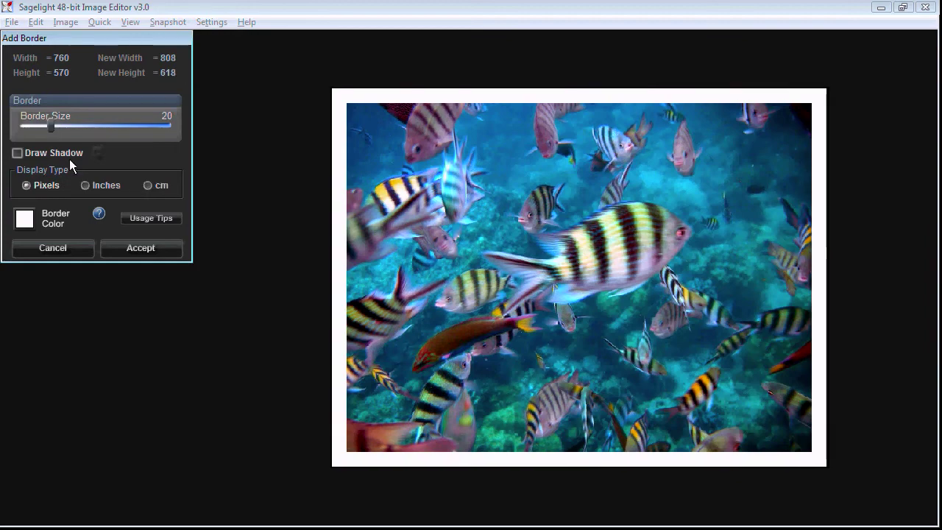
click(58, 155)
click(132, 247)
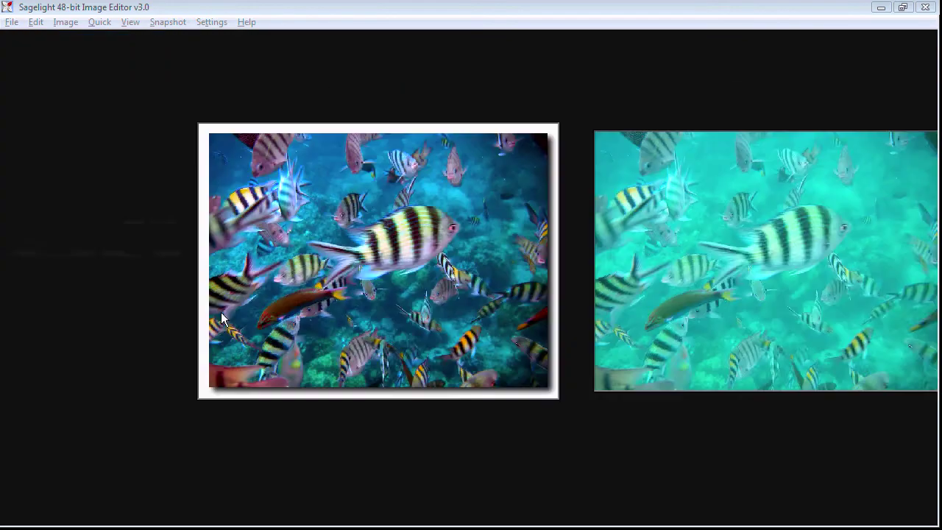
click(903, 420)
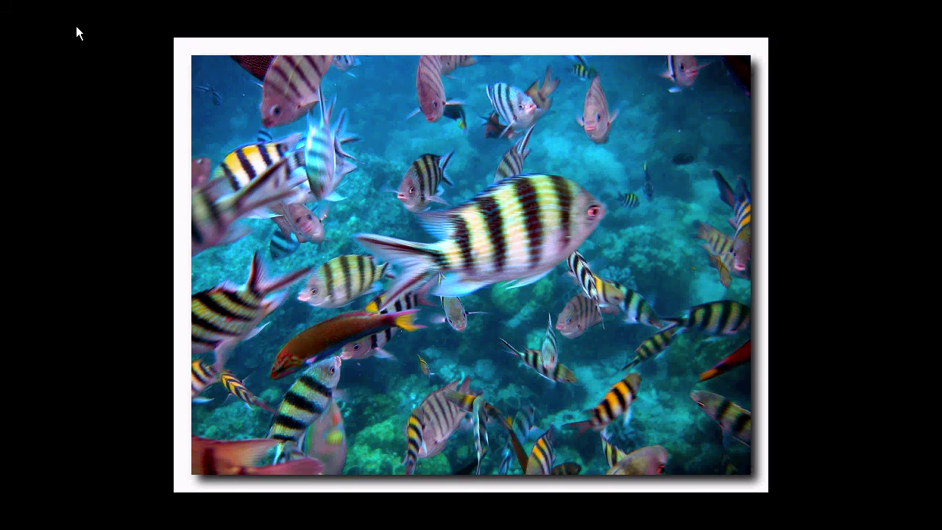
click(99, 149)
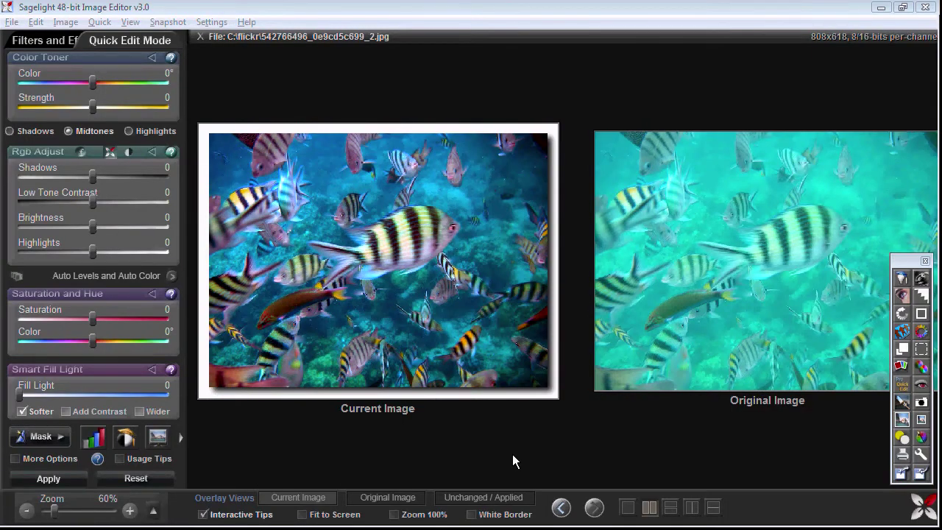